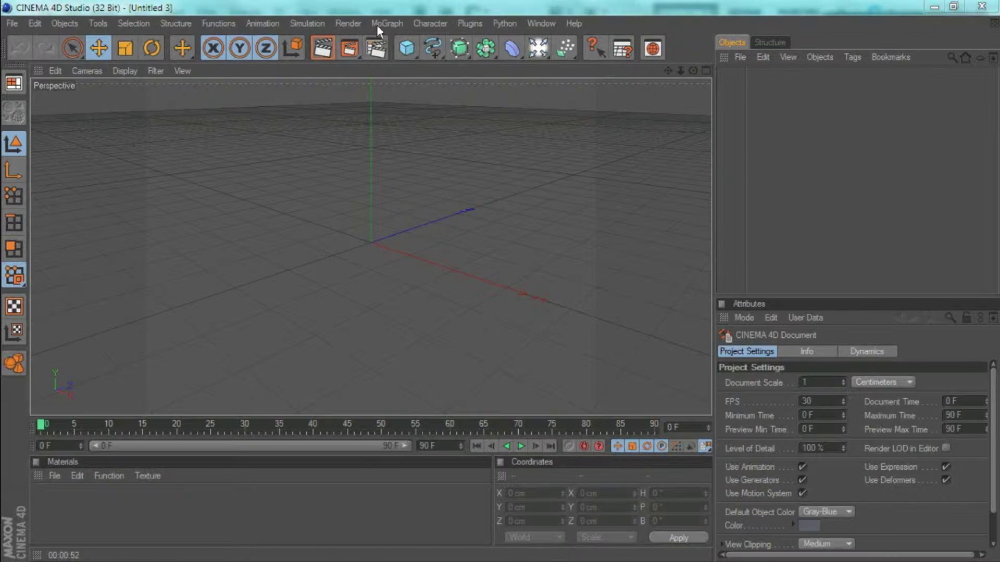
Make the MoText read xBlooDArts in RaseOne Original, depth 57, fully in view
{"action": "type", "text": "xBlooDArts"}
{"action": "left_click", "coordinate": [892, 469]}
{"action": "type", "text": "ra"}
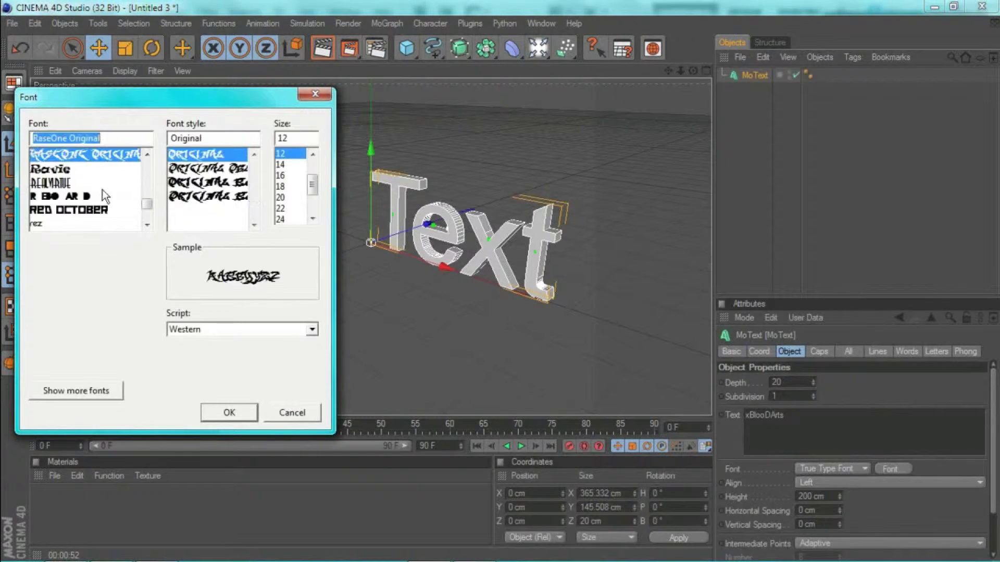
{"action": "key", "text": "Return"}
{"action": "left_click_drag", "start_coordinate": [813, 382], "coordinate": [813, 364]}
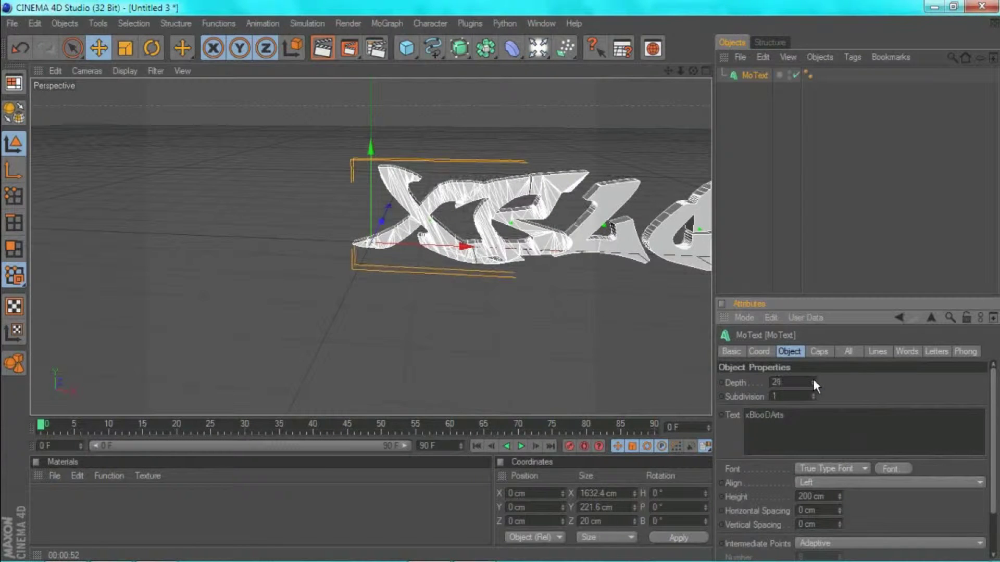
{"action": "mouse_move", "coordinate": [527, 266]}
{"action": "left_mouse_down"}
{"action": "mouse_move", "coordinate": [560, 335]}
{"action": "mouse_move", "coordinate": [801, 376]}
{"action": "left_mouse_up"}
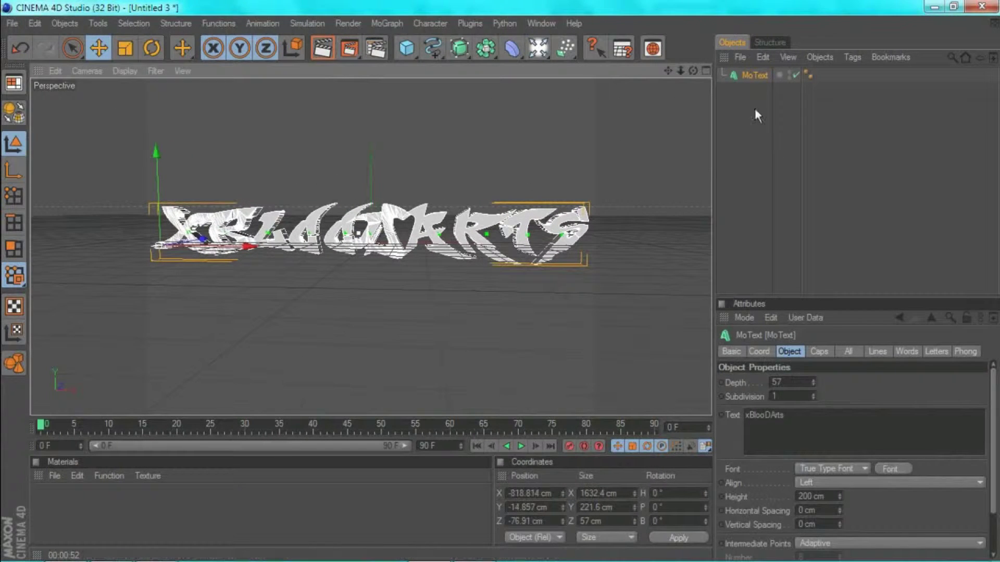
{"action": "left_click", "coordinate": [819, 352]}
Give both the front and back of the text Fillet Caps and set its depth to 47
{"action": "left_click", "coordinate": [818, 385]}
{"action": "left_click", "coordinate": [814, 429]}
{"action": "left_click", "coordinate": [812, 489]}
{"action": "left_click", "coordinate": [731, 351]}
{"action": "left_click", "coordinate": [789, 351]}
{"action": "left_click_drag", "start_coordinate": [815, 383], "coordinate": [815, 385]}
{"action": "mouse_move", "coordinate": [160, 245]}
{"action": "left_mouse_down"}
{"action": "mouse_move", "coordinate": [219, 244]}
{"action": "mouse_move", "coordinate": [164, 248]}
{"action": "left_mouse_up"}
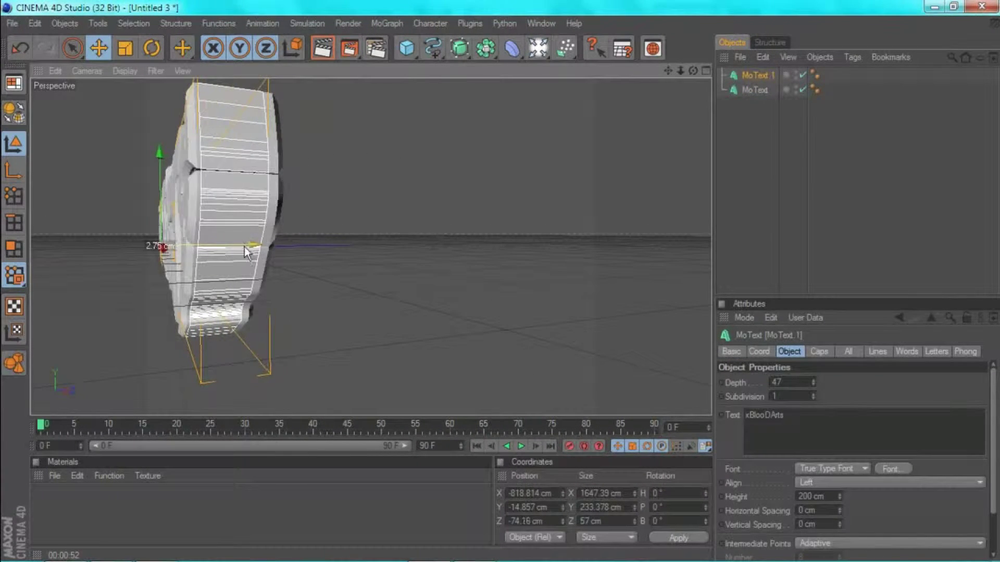
Create a reflective yellow material and apply it to the original xBlooDArts text
{"action": "left_click", "coordinate": [54, 476]}
{"action": "left_click", "coordinate": [78, 297]}
{"action": "mouse_move", "coordinate": [971, 484]}
{"action": "left_mouse_down"}
{"action": "mouse_move", "coordinate": [984, 485]}
{"action": "mouse_move", "coordinate": [850, 501]}
{"action": "left_mouse_up"}
{"action": "double_click", "coordinate": [47, 500]}
{"action": "left_click", "coordinate": [286, 305]}
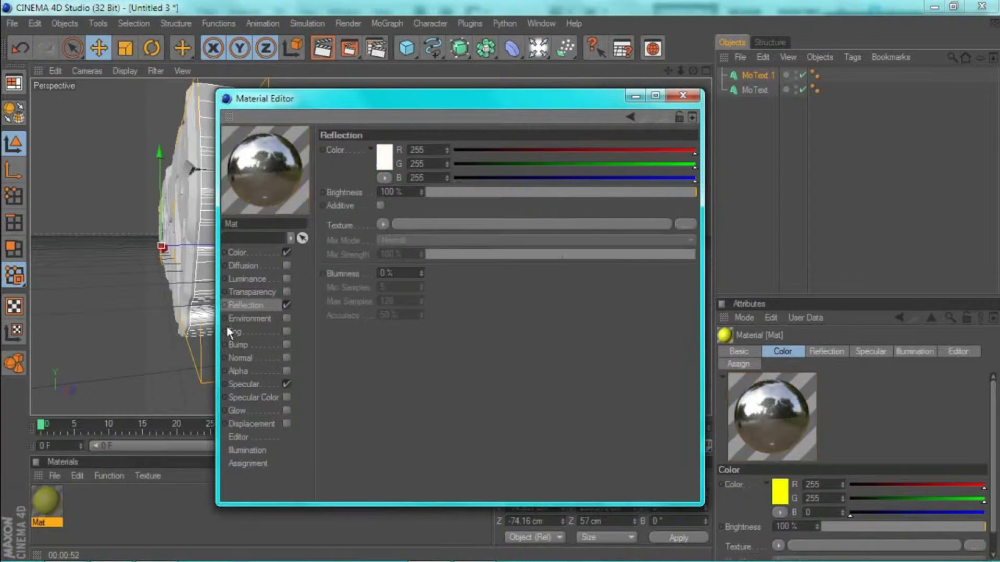
{"action": "left_click", "coordinate": [683, 95]}
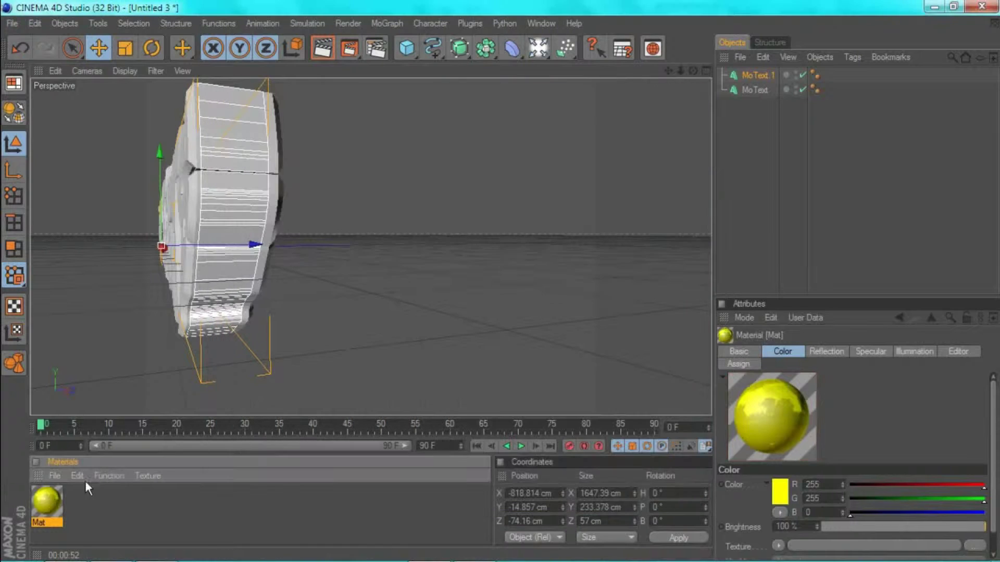
{"action": "left_click_drag", "start_coordinate": [183, 242], "coordinate": [183, 242]}
{"action": "key", "text": "ctrl+z"}
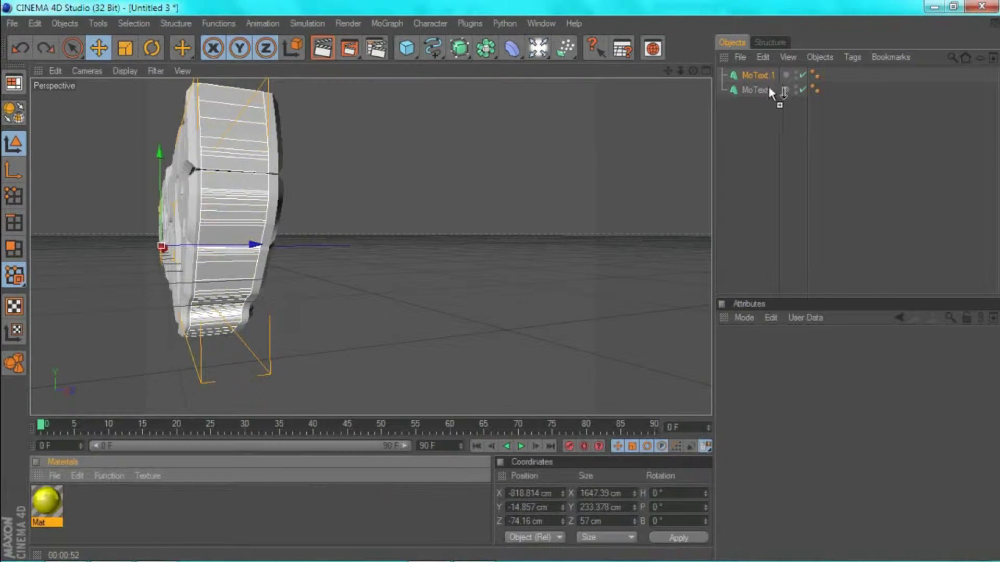
{"action": "left_click_drag", "start_coordinate": [46, 500], "coordinate": [765, 90]}
Apply a new black material to the text copy and preview the render
{"action": "left_click", "coordinate": [54, 475]}
{"action": "left_click", "coordinate": [73, 297]}
{"action": "mouse_move", "coordinate": [984, 486]}
{"action": "left_mouse_down"}
{"action": "mouse_move", "coordinate": [850, 485]}
{"action": "mouse_move", "coordinate": [850, 473]}
{"action": "mouse_move", "coordinate": [850, 500]}
{"action": "left_mouse_up"}
{"action": "left_click_drag", "start_coordinate": [47, 501], "coordinate": [766, 75]}
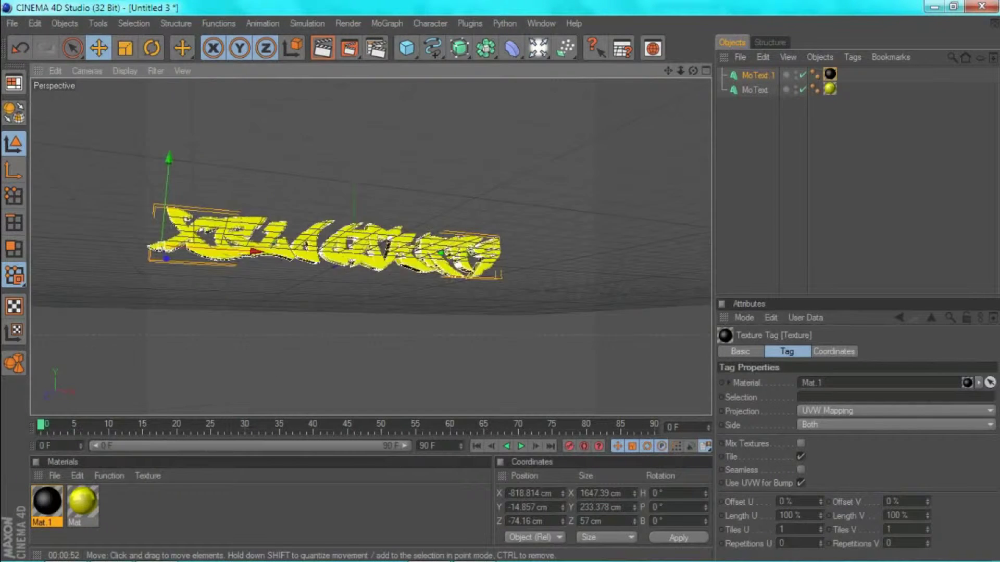
{"action": "left_click", "coordinate": [323, 48]}
{"action": "left_click", "coordinate": [373, 266]}
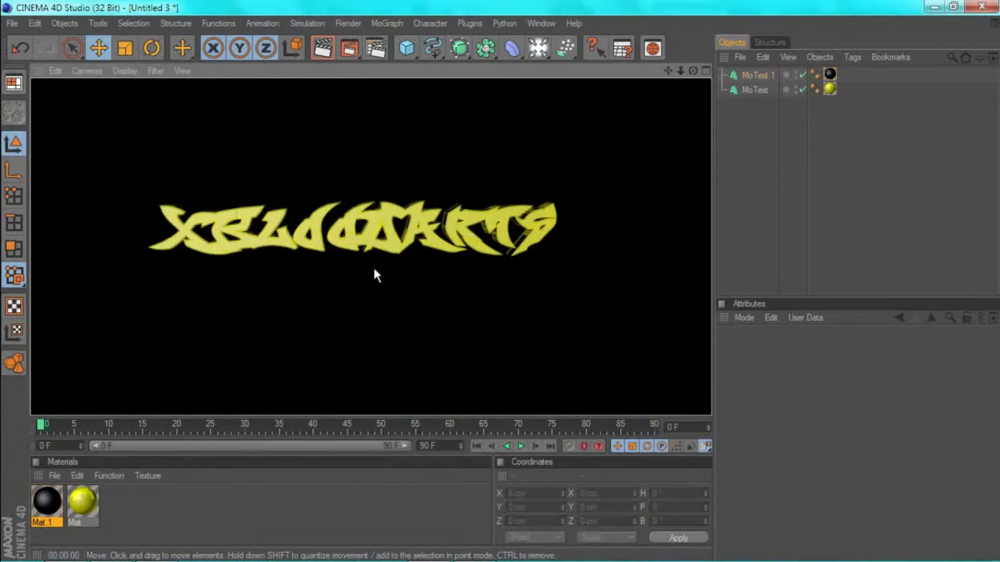
Set the render to save as 'xbloodats graf' on the Desktop, then render to Picture Viewer
{"action": "left_click", "coordinate": [348, 23]}
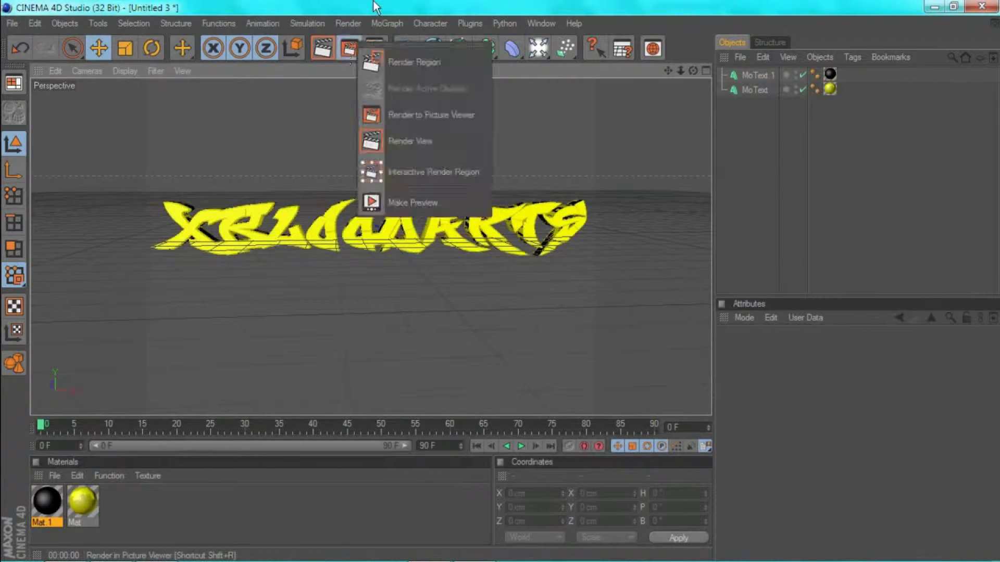
{"action": "left_click", "coordinate": [396, 182]}
{"action": "left_click", "coordinate": [626, 88]}
{"action": "type", "text": "xbloodats g"}
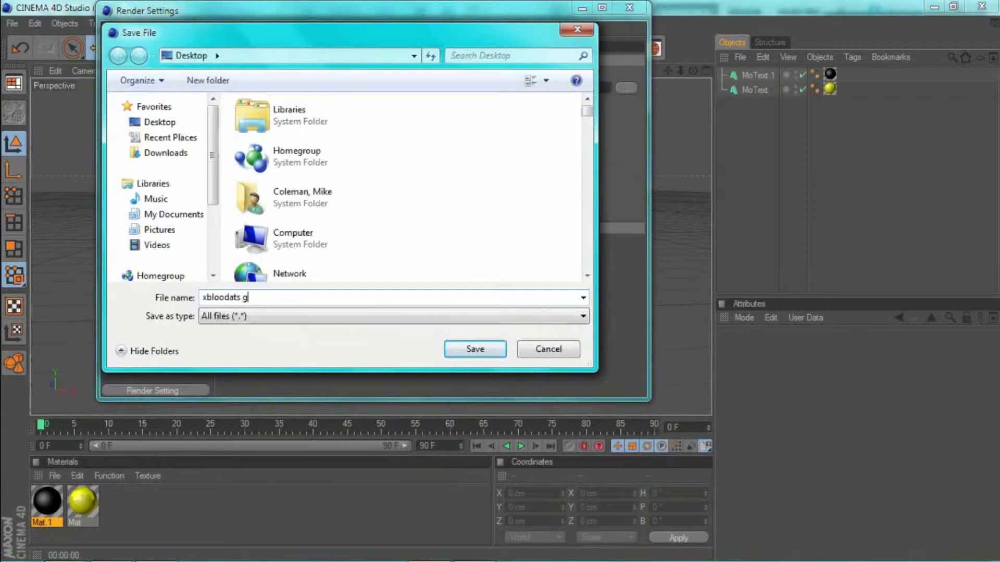
{"action": "type", "text": "raf"}
{"action": "key", "text": "Return"}
{"action": "left_click", "coordinate": [385, 101]}
{"action": "left_click", "coordinate": [360, 239]}
{"action": "left_click_drag", "start_coordinate": [349, 48], "coordinate": [382, 119]}
{"action": "left_click", "coordinate": [381, 116]}
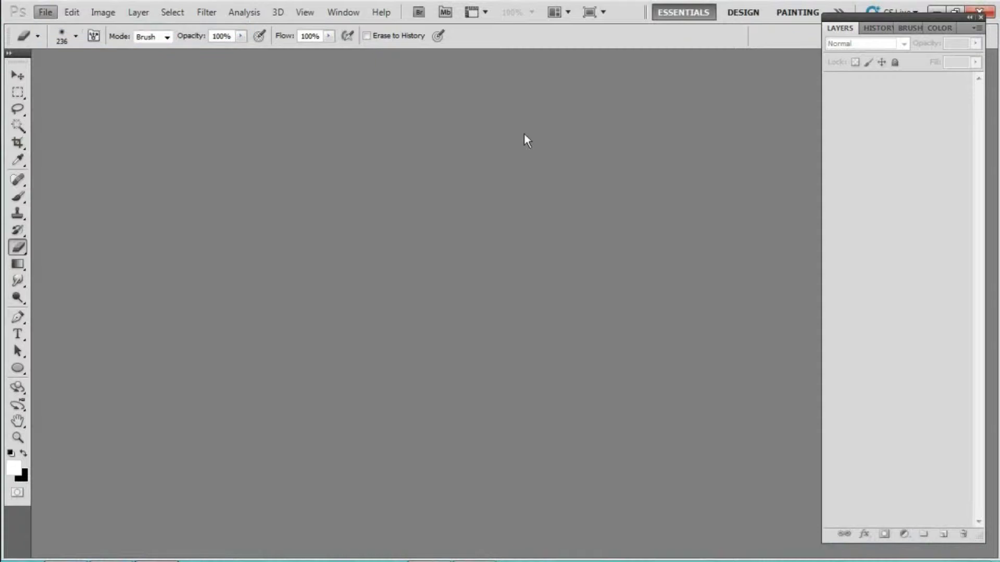
Create a new Photoshop document using the 1280 x 720 px preset
{"action": "left_click", "coordinate": [577, 170]}
{"action": "left_click", "coordinate": [490, 151]}
{"action": "left_click", "coordinate": [535, 149]}
{"action": "left_click", "coordinate": [448, 138]}
{"action": "left_click", "coordinate": [642, 129]}
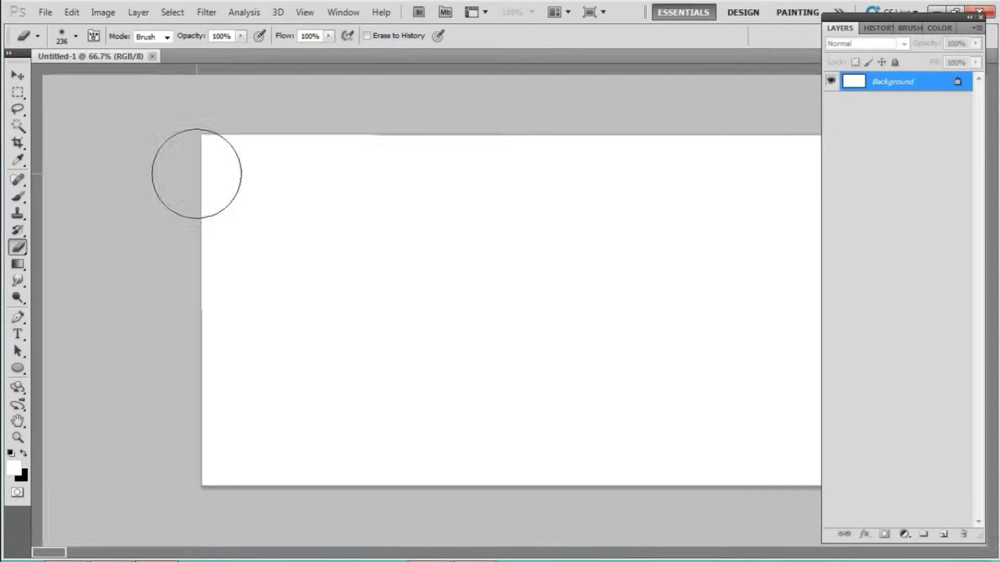
Unlock the background as Layer 0 and set the foreground colour to grey 737373
{"action": "double_click", "coordinate": [906, 82]}
{"action": "key", "text": "Return"}
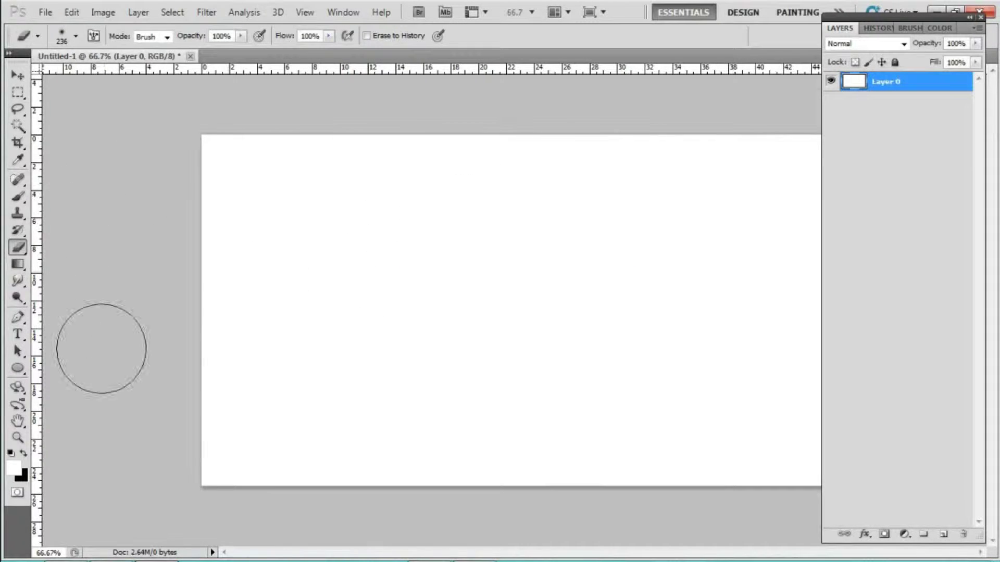
{"action": "left_click", "coordinate": [13, 468]}
{"action": "type", "text": "737373"}
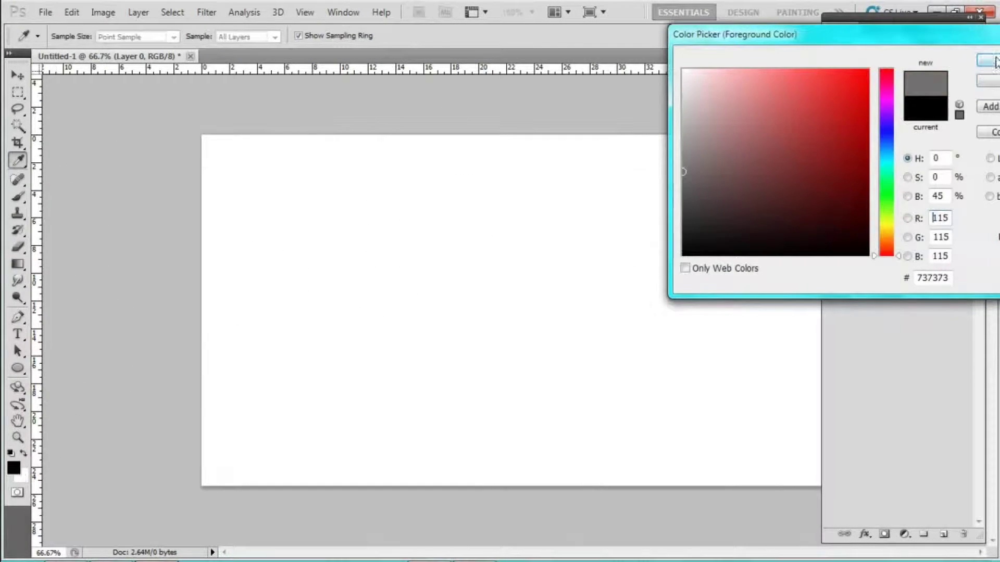
{"action": "key", "text": "Return"}
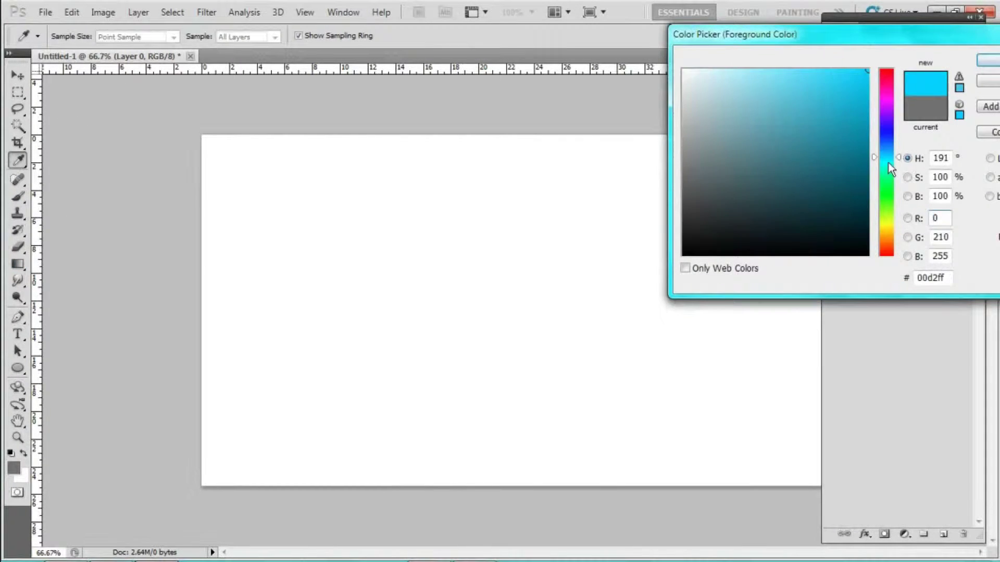
Paint a soft cyan glow in the centre on a new layer with a roughly 1009 px brush
{"action": "left_click", "coordinate": [888, 163]}
{"action": "left_click", "coordinate": [990, 60]}
{"action": "key", "text": "e"}
{"action": "left_click", "coordinate": [76, 36]}
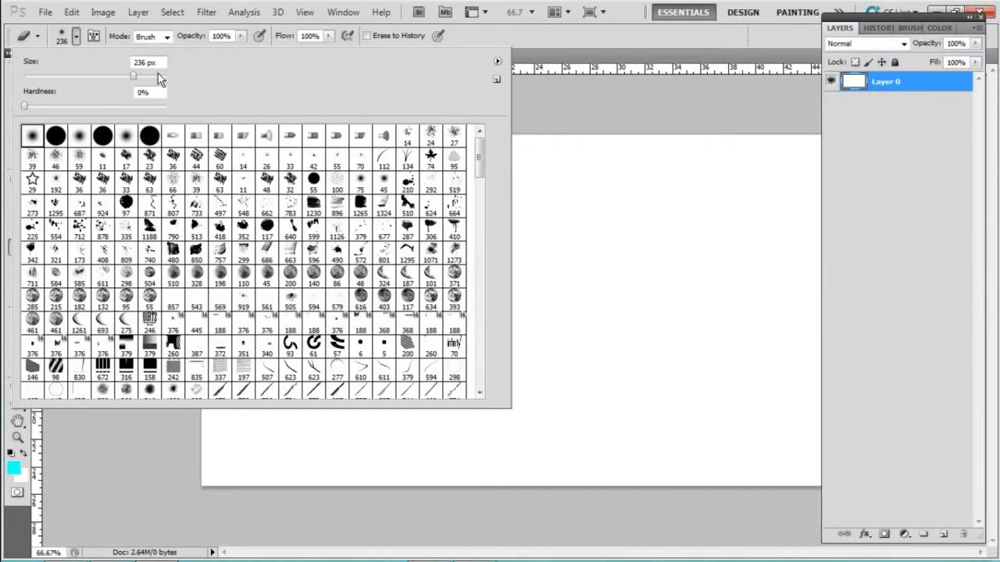
{"action": "key", "text": "ctrl+shift+n"}
{"action": "key", "text": "Return"}
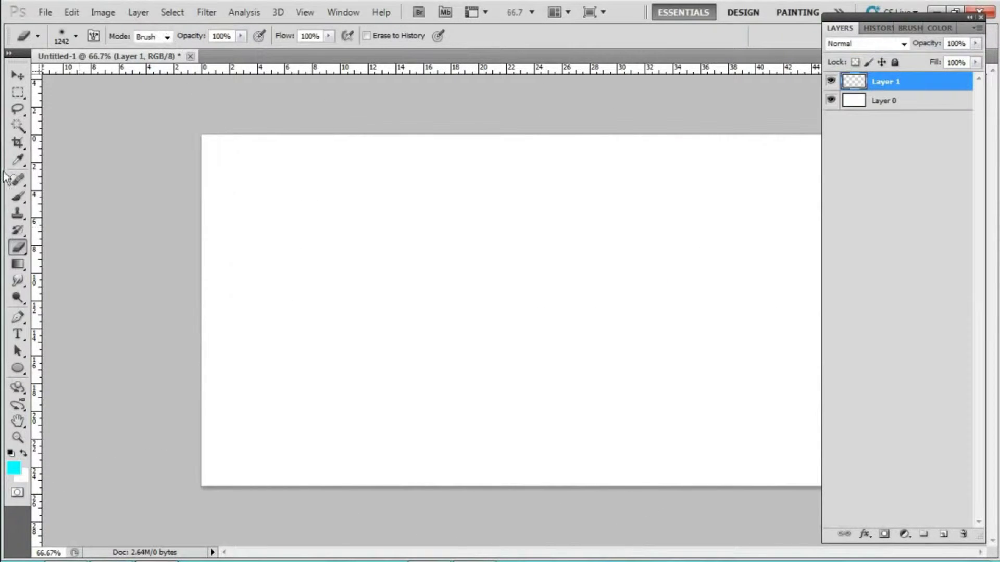
{"action": "key", "text": "b"}
{"action": "left_click", "coordinate": [77, 36]}
{"action": "left_click", "coordinate": [161, 76]}
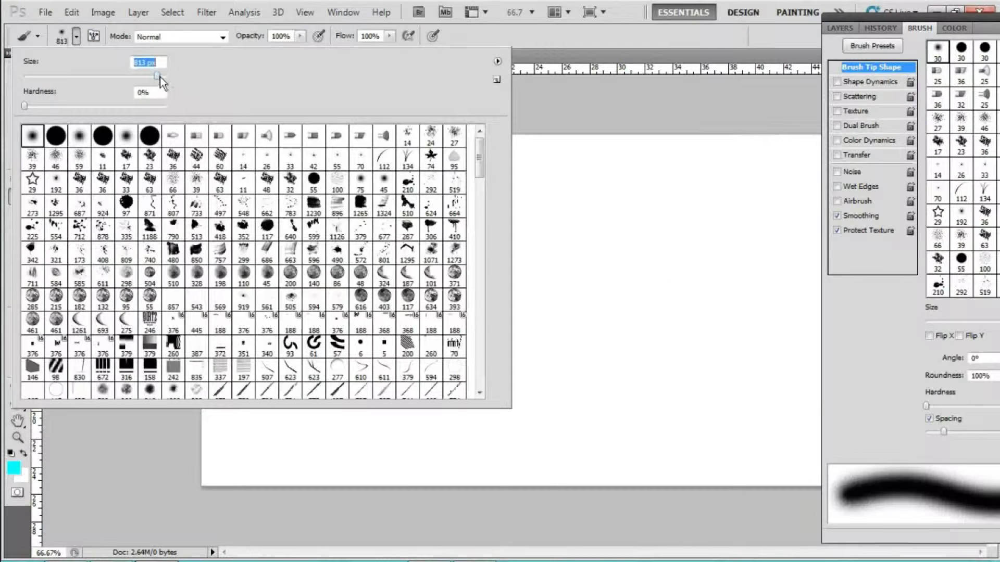
{"action": "key", "text": "Return"}
{"action": "left_click", "coordinate": [542, 297]}
Fill Layer 0 with black, discarding a trial white band fill
{"action": "left_click", "coordinate": [839, 28]}
{"action": "key", "text": "alt+bracketleft"}
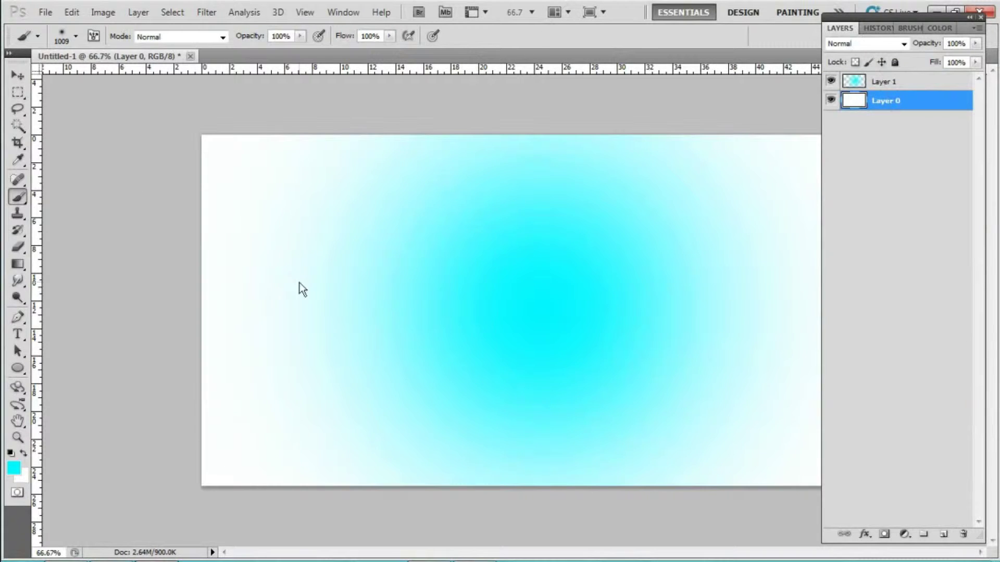
{"action": "key", "text": "alt+BackSpace"}
{"action": "key", "text": "m"}
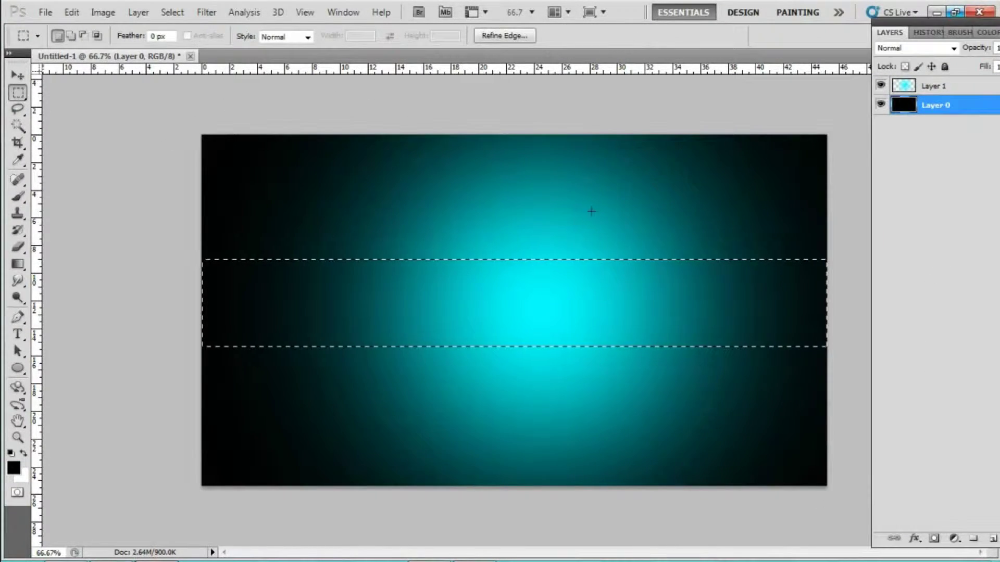
{"action": "key", "text": "ctrl+BackSpace"}
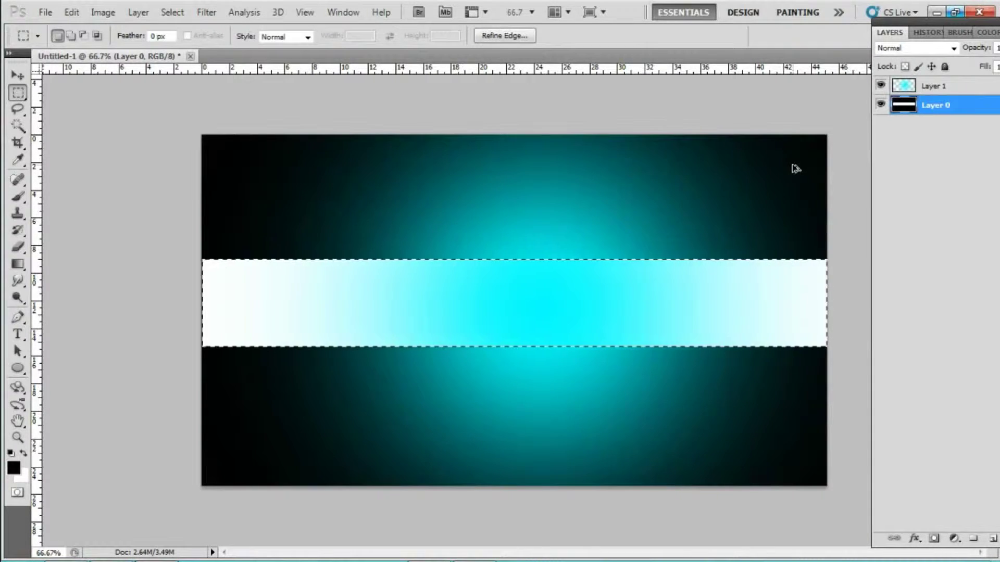
{"action": "key", "text": "ctrl+z"}
{"action": "key", "text": "ctrl+d"}
Fill a horizontal band with black on a new Layer 2 above Layer 1
{"action": "left_click", "coordinate": [952, 92]}
{"action": "key", "text": "ctrl+shift+alt+n"}
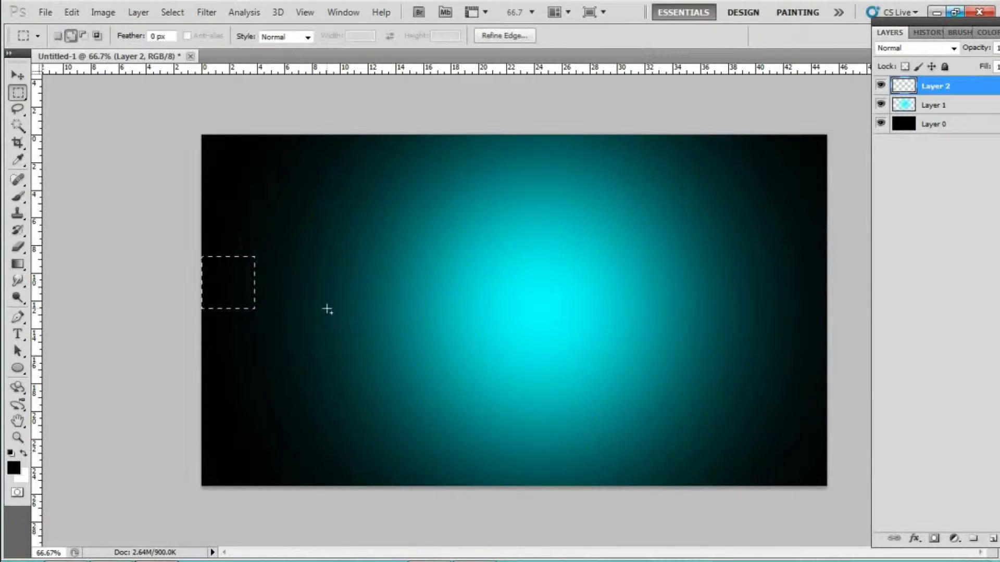
{"action": "key", "text": "ctrl+BackSpace"}
{"action": "key", "text": "ctrl+i"}
{"action": "key", "text": "ctrl+d"}
Give Layer 2's band a white stroke and a bevel and emboss
{"action": "double_click", "coordinate": [950, 86]}
{"action": "left_click", "coordinate": [620, 447]}
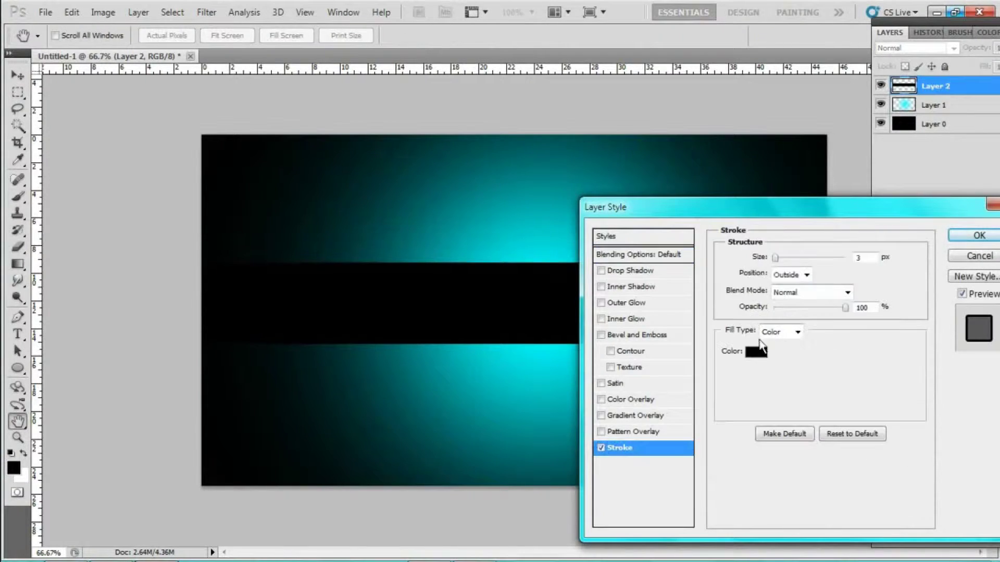
{"action": "left_click", "coordinate": [756, 352]}
{"action": "left_click", "coordinate": [684, 70]}
{"action": "left_click", "coordinate": [981, 61]}
{"action": "left_click", "coordinate": [601, 335]}
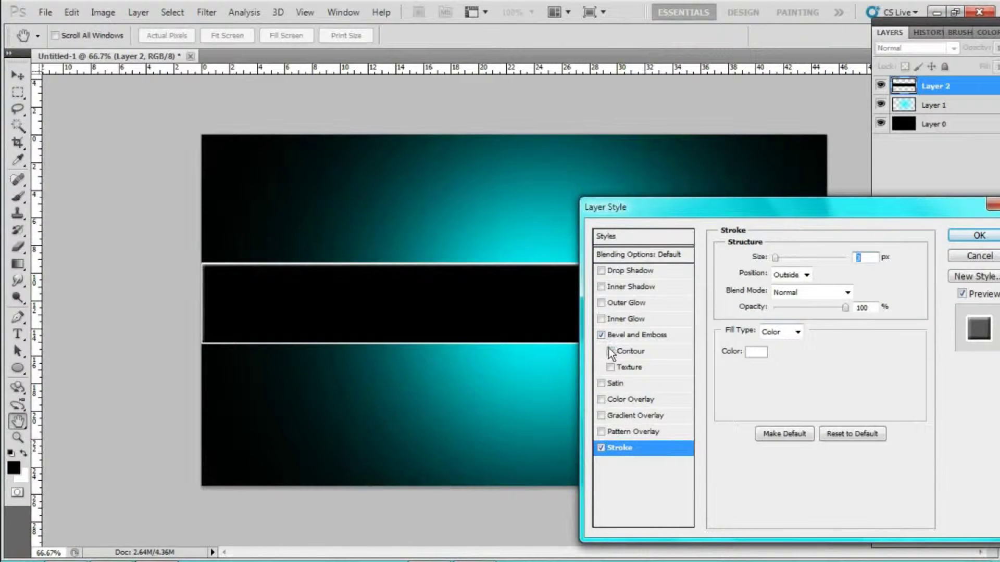
Add a darkened hexagon mesh Pattern Overlay to the band
{"action": "left_click", "coordinate": [601, 416]}
{"action": "left_click", "coordinate": [633, 432]}
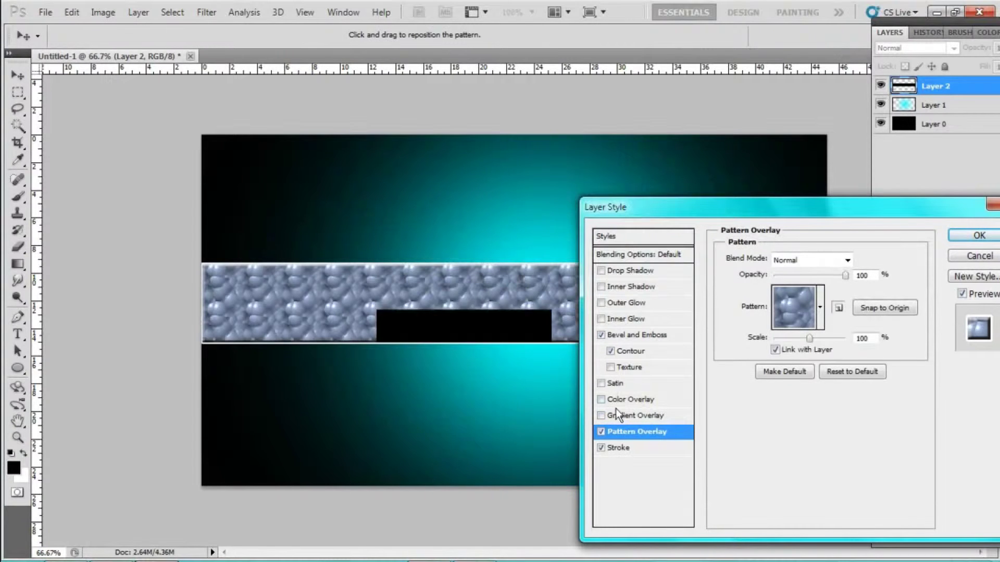
{"action": "left_click", "coordinate": [821, 307]}
{"action": "scroll", "coordinate": [850, 358], "scroll_direction": "down", "scroll_amount": 5}
{"action": "left_click", "coordinate": [842, 399]}
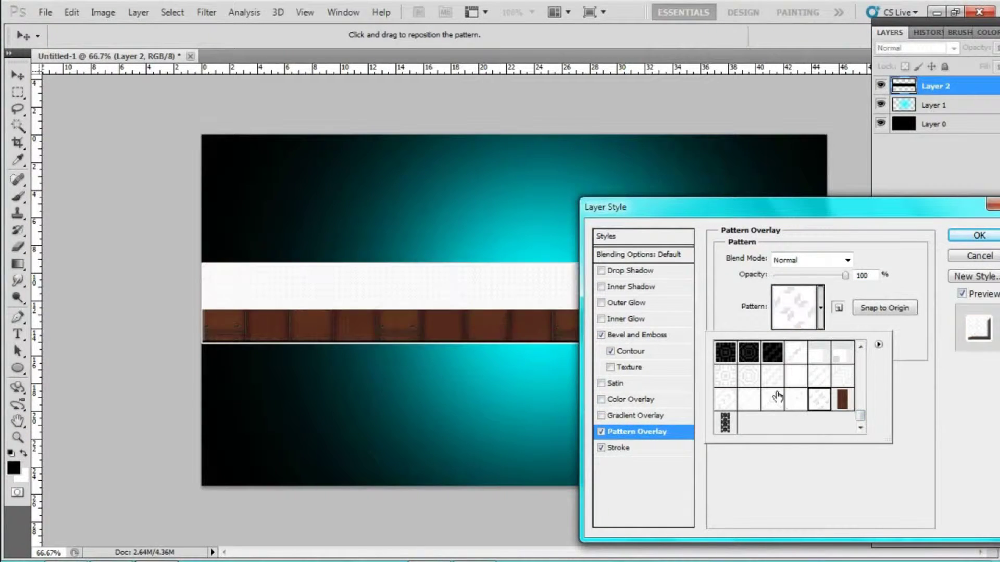
{"action": "left_click", "coordinate": [726, 423]}
{"action": "left_click", "coordinate": [831, 305]}
{"action": "left_click_drag", "start_coordinate": [813, 274], "coordinate": [789, 281]}
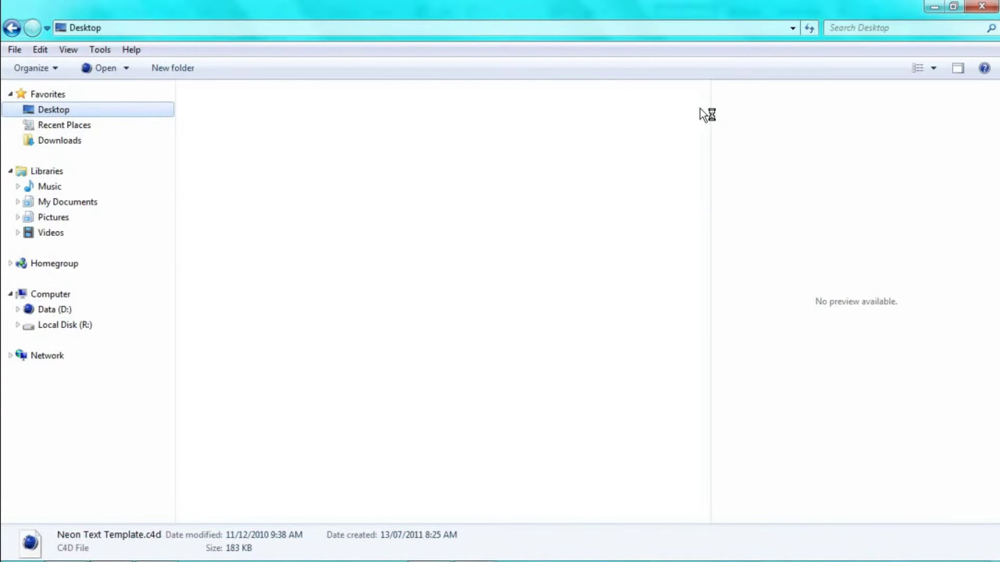
Select xbloodats graf.png on the Desktop and switch back to the Photoshop banner
{"action": "left_click", "coordinate": [608, 408]}
{"action": "left_click", "coordinate": [664, 409]}
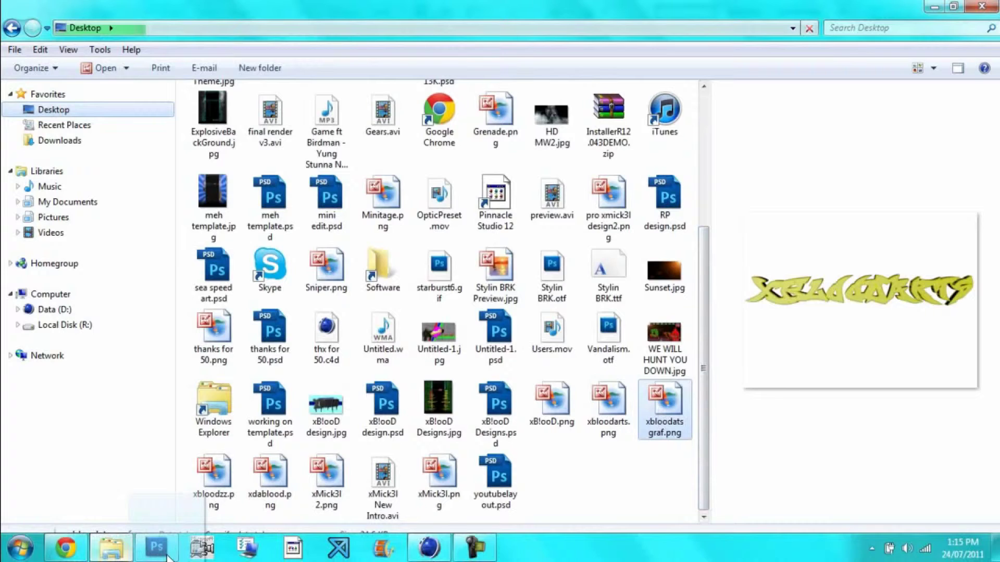
{"action": "left_click", "coordinate": [167, 555]}
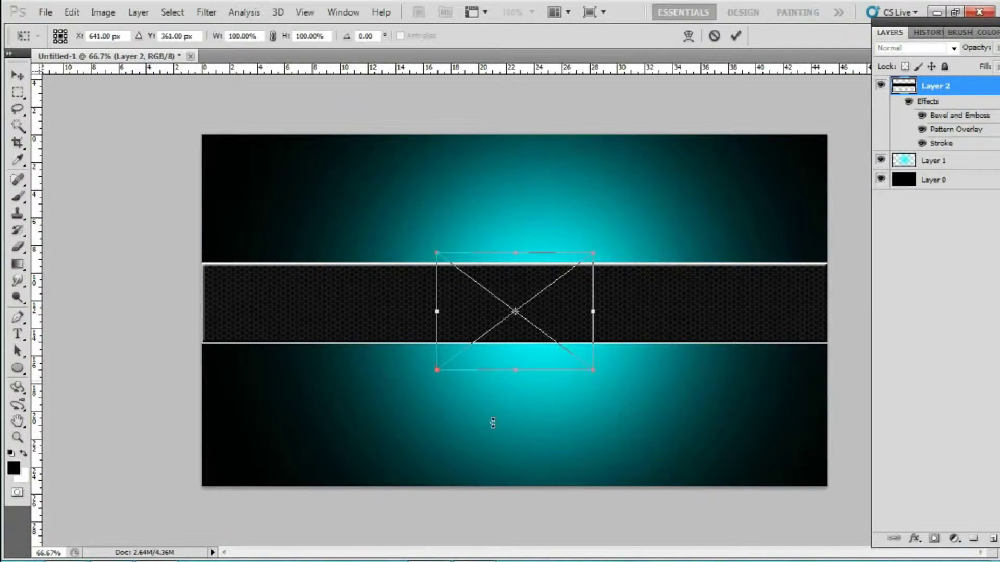
Scale the placed graffiti to about 242% and position it over the dark band
{"action": "left_click_drag", "start_coordinate": [593, 371], "coordinate": [813, 533]}
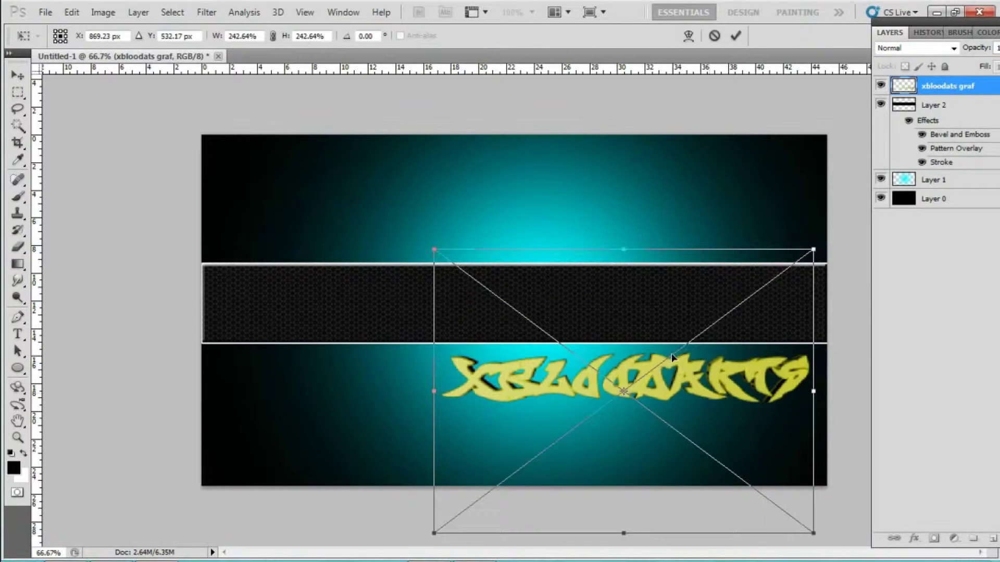
{"action": "left_click_drag", "start_coordinate": [672, 358], "coordinate": [637, 293]}
{"action": "left_click_drag", "start_coordinate": [401, 353], "coordinate": [314, 353]}
{"action": "left_click", "coordinate": [735, 35]}
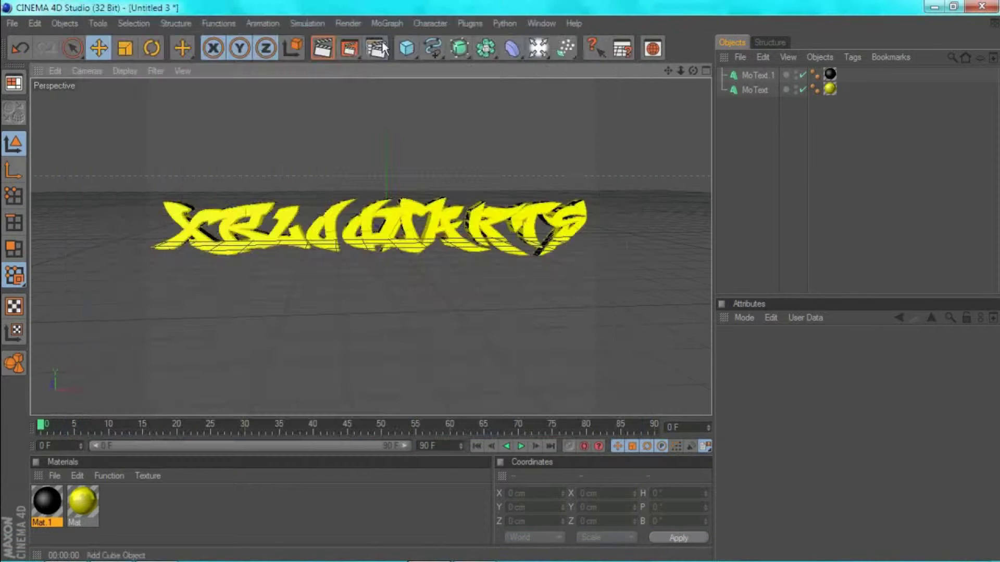
Re-render the graffiti at 1440×900, overwrite xbloodats graf.png, and drag it into the banner
{"action": "left_click", "coordinate": [383, 46]}
{"action": "left_click", "coordinate": [143, 55]}
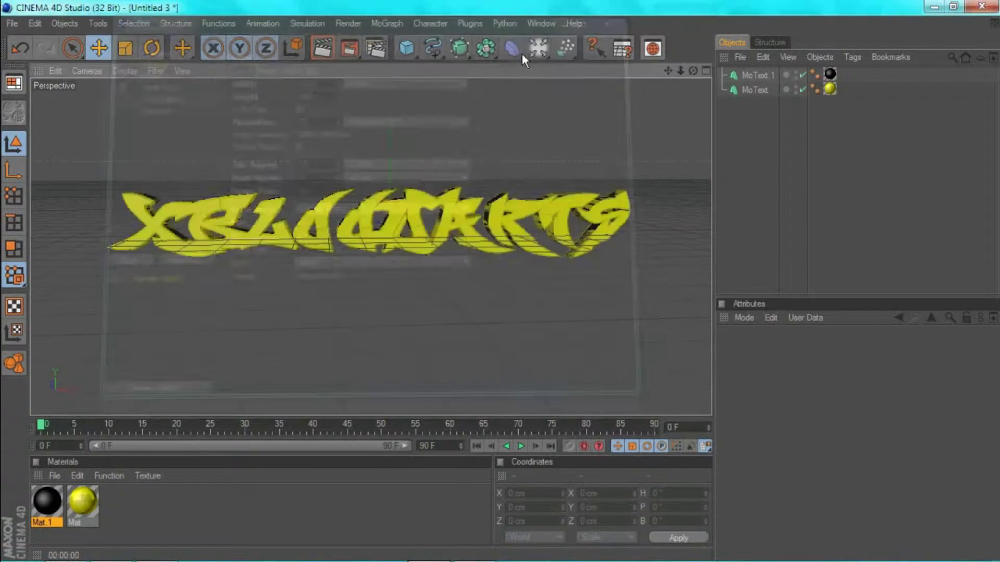
{"action": "left_click", "coordinate": [349, 48]}
{"action": "left_click", "coordinate": [413, 112]}
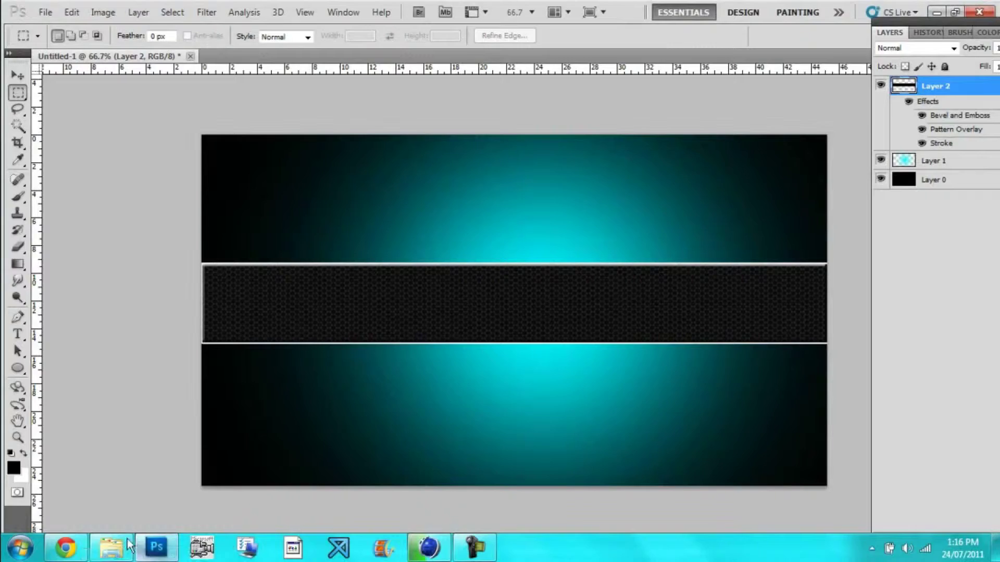
{"action": "left_click", "coordinate": [110, 547]}
{"action": "left_click_drag", "start_coordinate": [663, 417], "coordinate": [553, 307]}
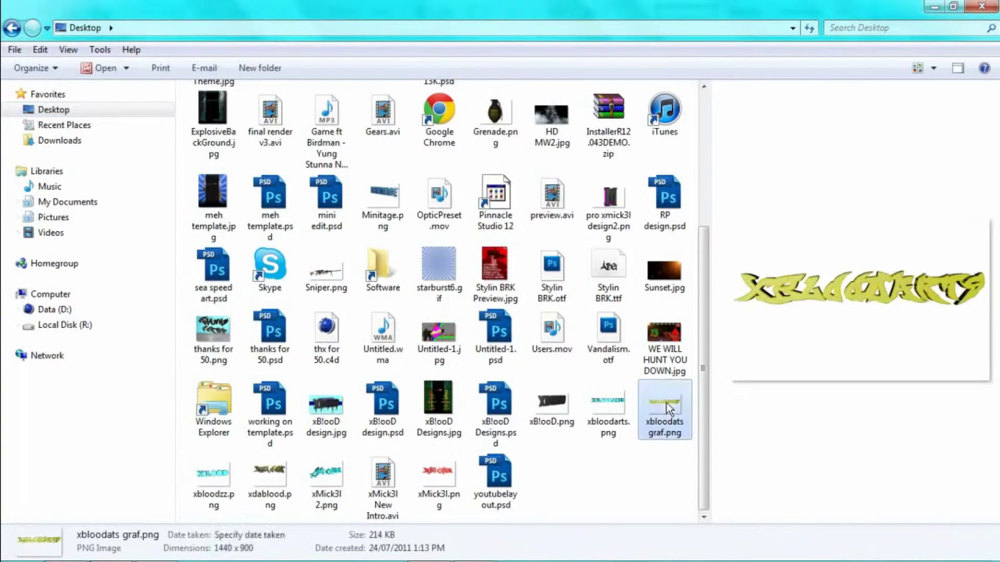
Centre the re-rendered graffiti on the band, stretch it slightly taller, and commit it
{"action": "left_click_drag", "start_coordinate": [733, 314], "coordinate": [739, 345]}
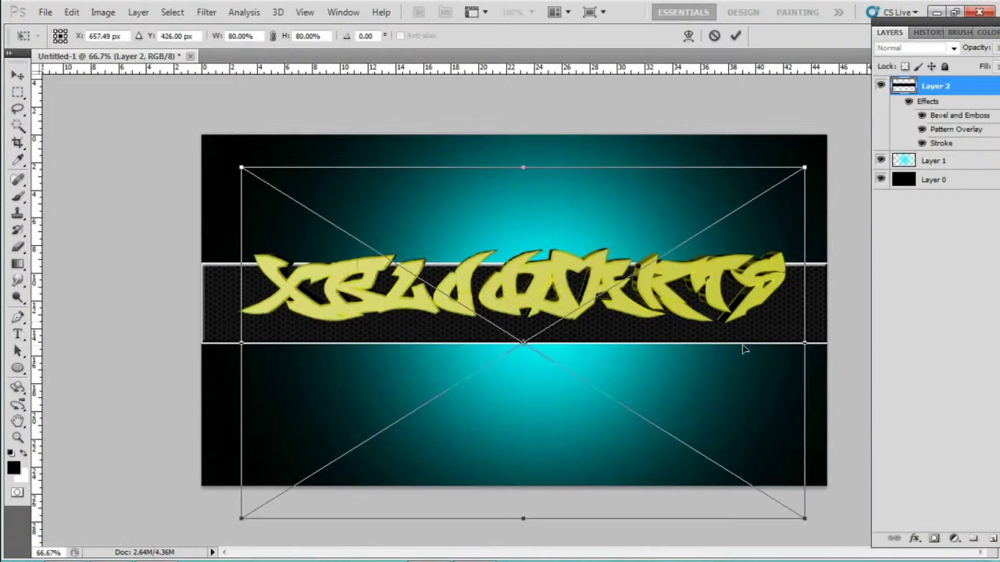
{"action": "left_click_drag", "start_coordinate": [605, 279], "coordinate": [605, 272]}
{"action": "left_click_drag", "start_coordinate": [521, 160], "coordinate": [521, 154]}
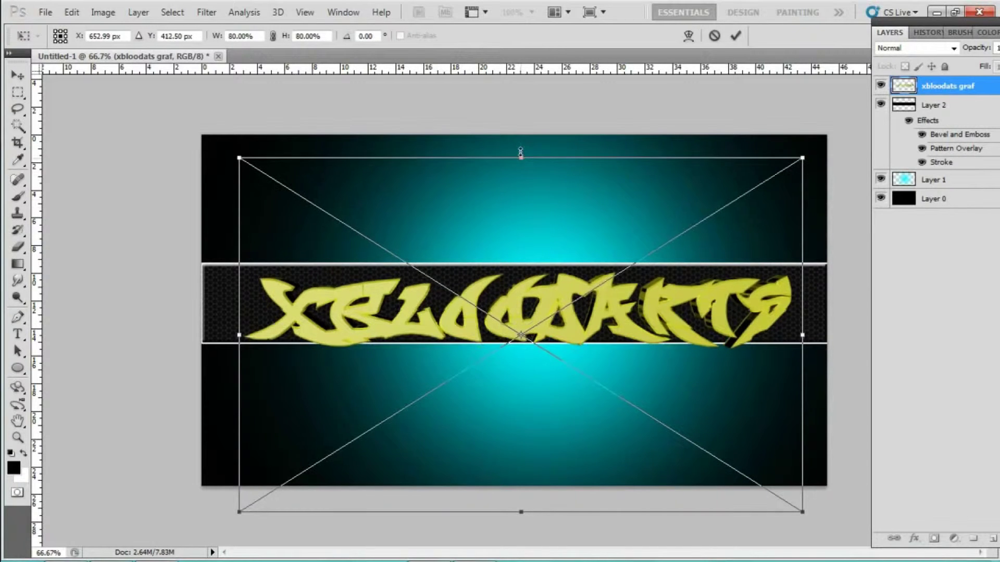
{"action": "left_click", "coordinate": [736, 36]}
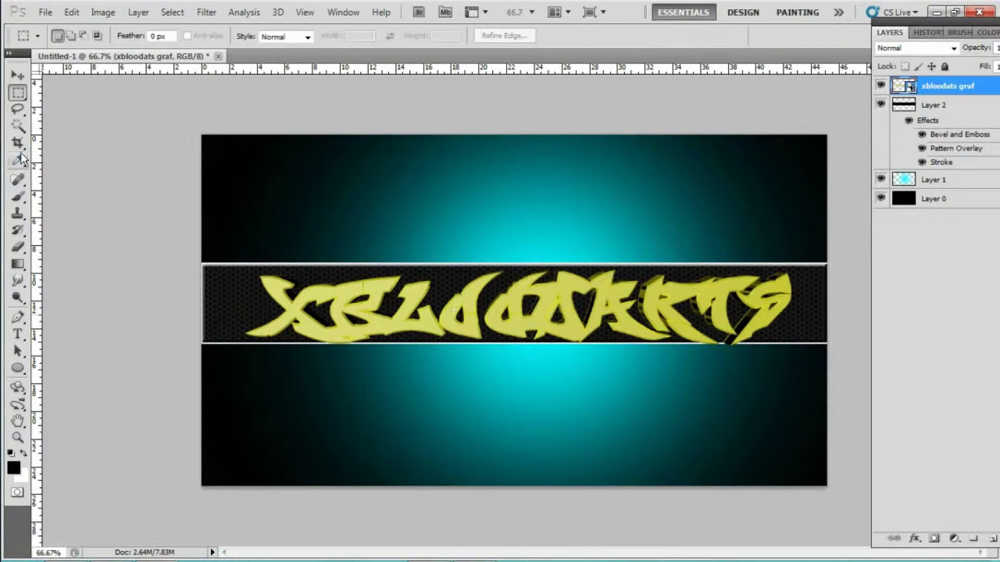
Select the Brush Tool and open its brush presets
{"action": "right_click", "coordinate": [22, 159]}
{"action": "left_click", "coordinate": [83, 194]}
{"action": "left_click", "coordinate": [77, 36]}
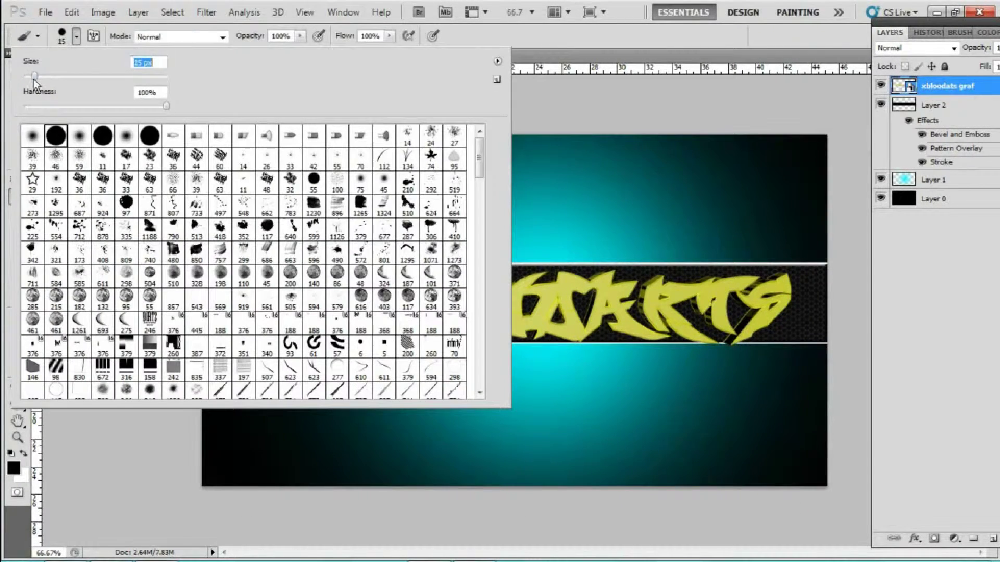
Sample the graffiti's yellow as paint colour and paint drips below the text
{"action": "key", "text": "Return"}
{"action": "left_click", "coordinate": [13, 468]}
{"action": "left_click", "coordinate": [290, 312]}
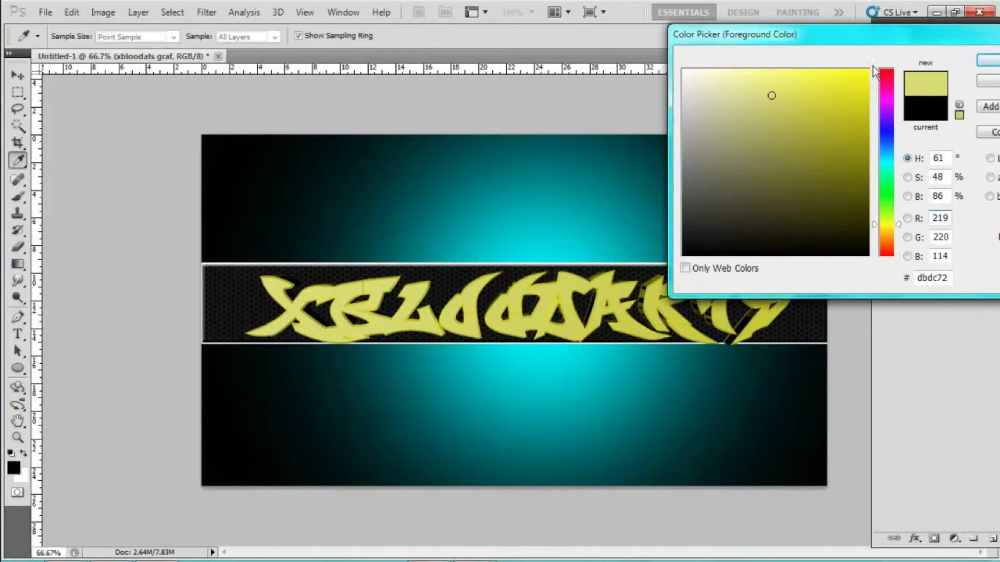
{"action": "left_click", "coordinate": [982, 67]}
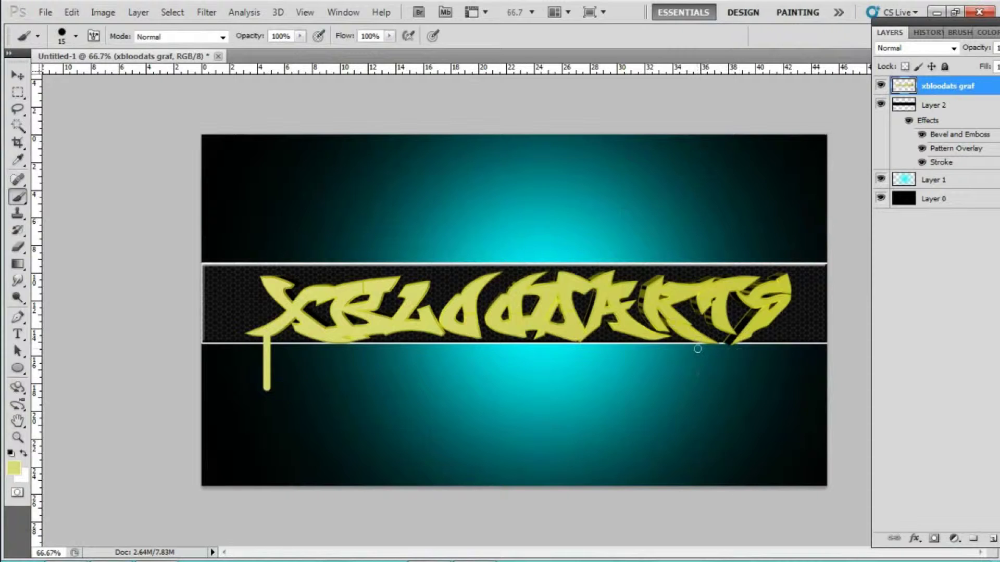
{"action": "left_click", "coordinate": [14, 467]}
{"action": "left_click", "coordinate": [693, 333]}
{"action": "key", "text": "Return"}
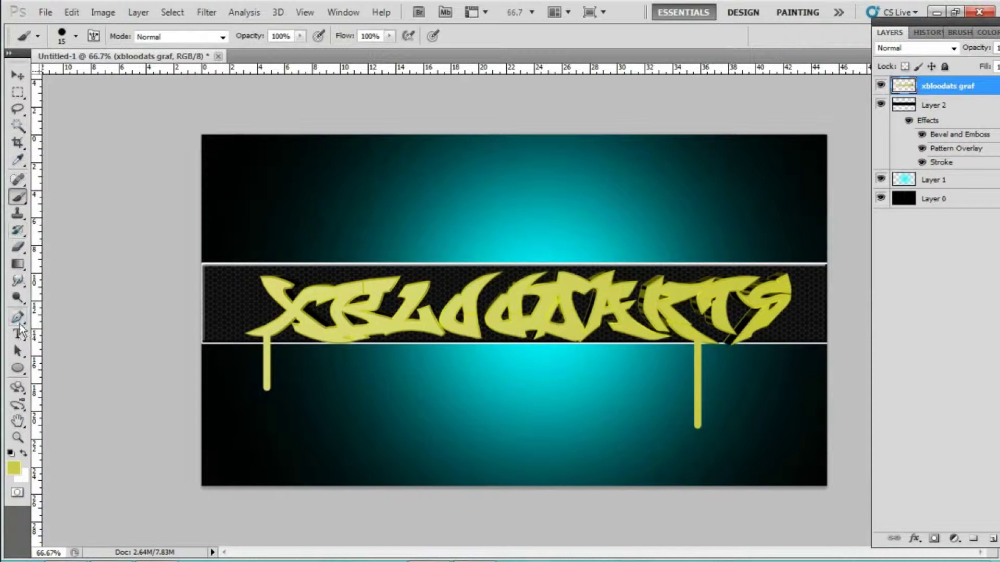
Add Layer 3 and start drawing a curved wave path across the text
{"action": "left_click", "coordinate": [19, 318]}
{"action": "key", "text": "ctrl+shift+n"}
{"action": "key", "text": "Return"}
{"action": "left_click_drag", "start_coordinate": [314, 288], "coordinate": [319, 183]}
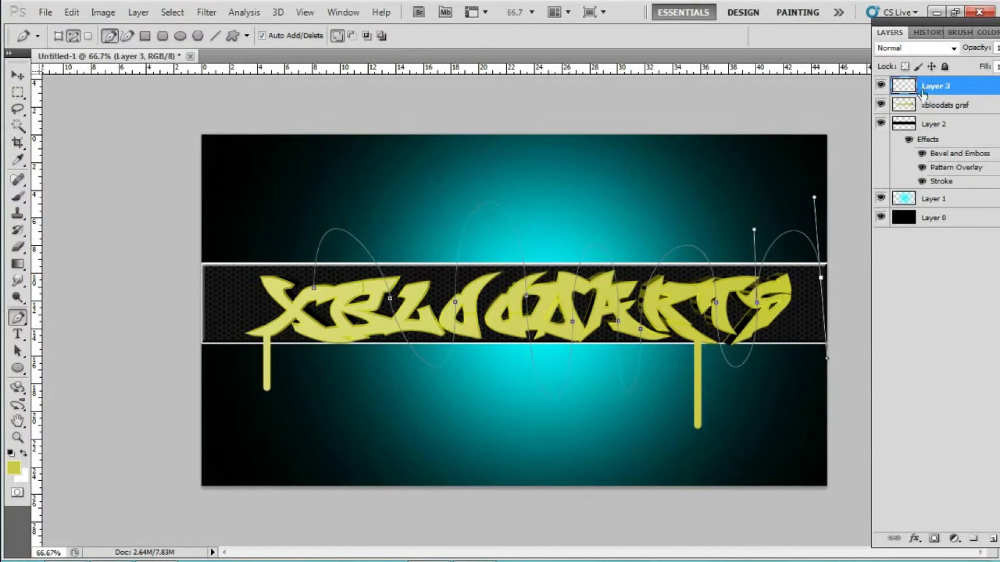
Stroke the wave path, undo the yellow stroke, and reset colours to default
{"action": "right_click", "coordinate": [456, 302]}
{"action": "left_click", "coordinate": [495, 425]}
{"action": "left_click", "coordinate": [591, 190]}
{"action": "key", "text": "ctrl+z"}
{"action": "left_click", "coordinate": [11, 453]}
Check the brush preset size, then return to the path-drawing tools
{"action": "right_click", "coordinate": [19, 196]}
{"action": "left_click", "coordinate": [75, 36]}
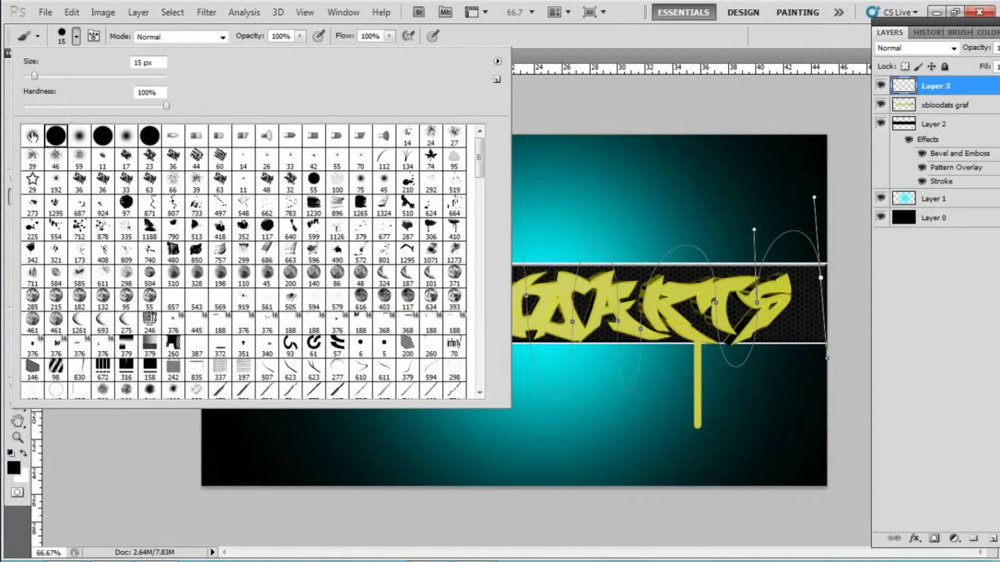
{"action": "key", "text": "Escape"}
{"action": "right_click", "coordinate": [17, 317]}
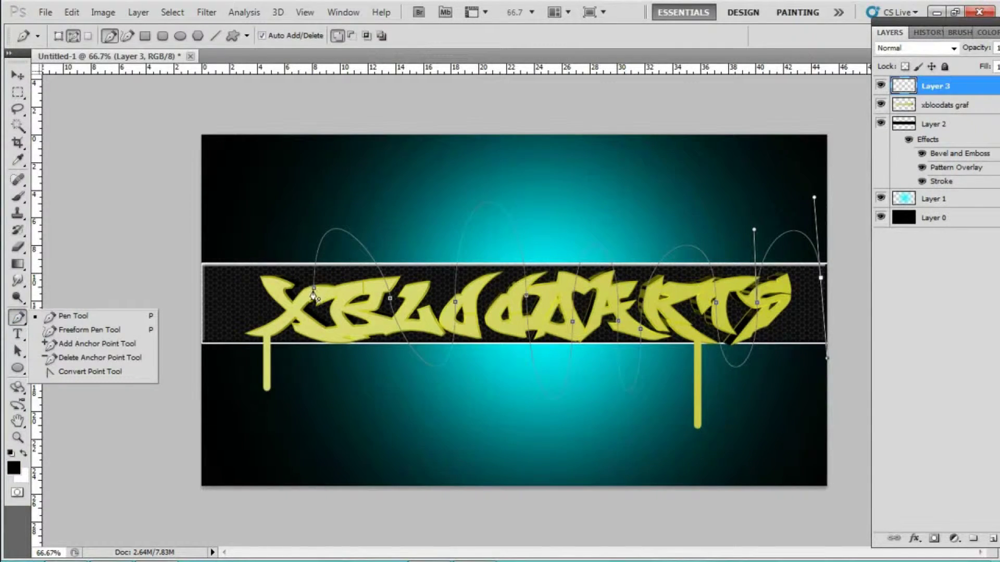
Stroke the wave path in dark paint on Layer 3 and delete the path
{"action": "right_click", "coordinate": [391, 302]}
{"action": "left_click", "coordinate": [430, 420]}
{"action": "left_click", "coordinate": [587, 185]}
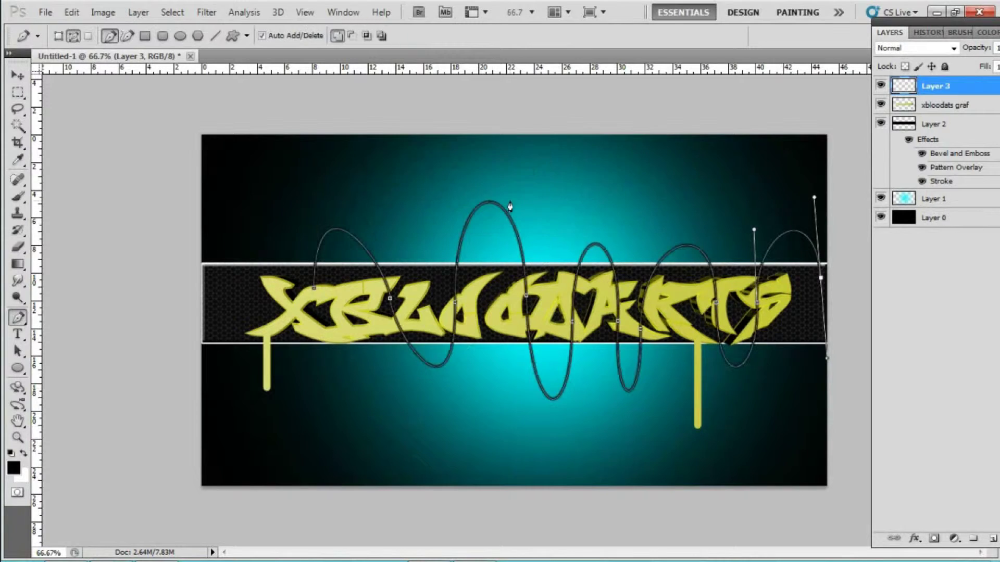
{"action": "right_click", "coordinate": [759, 312]}
{"action": "left_click", "coordinate": [792, 354]}
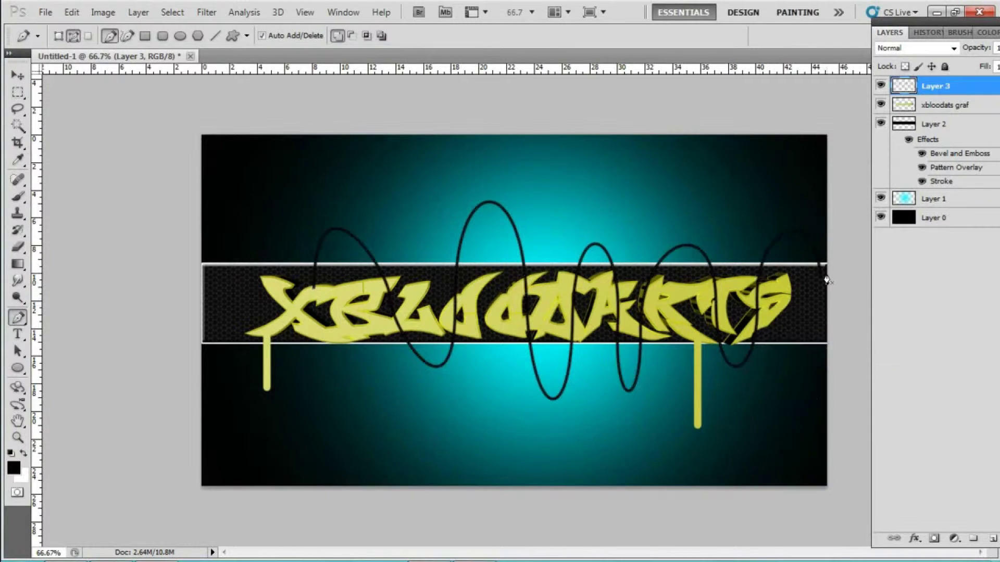
Add a red Color Overlay to Layer 3 through Layer Style
{"action": "right_click", "coordinate": [935, 87]}
{"action": "left_click", "coordinate": [885, 110]}
{"action": "left_click", "coordinate": [633, 400]}
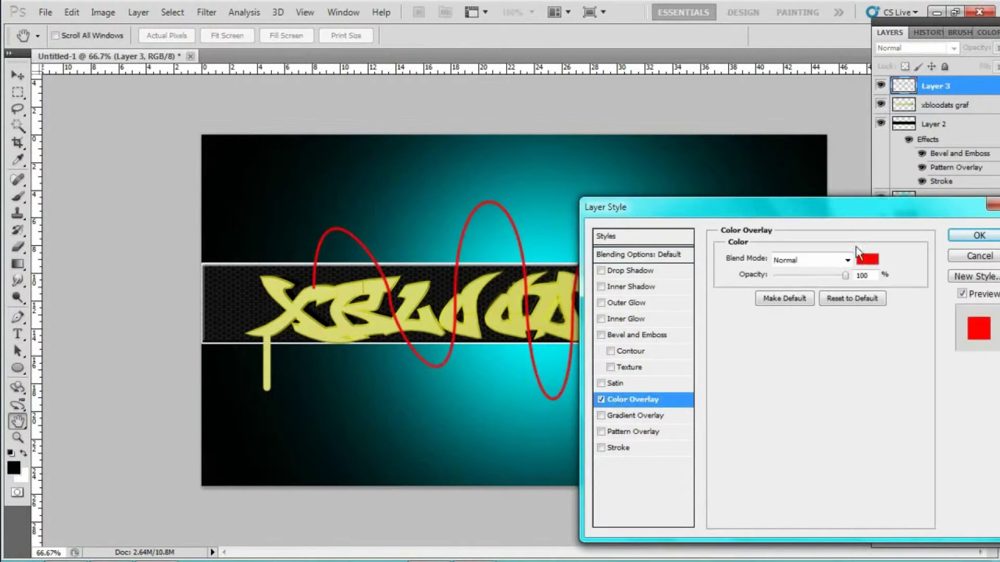
Make the overlay white, add a magenta Normal outer glow and a 1 px stroke
{"action": "left_click", "coordinate": [815, 194]}
{"action": "left_click", "coordinate": [988, 59]}
{"action": "left_click", "coordinate": [625, 302]}
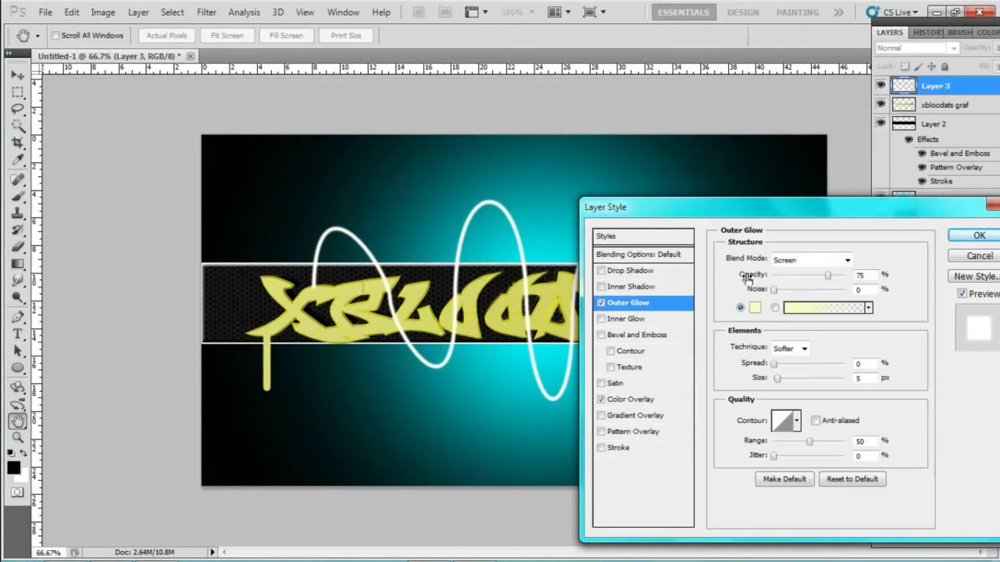
{"action": "left_click", "coordinate": [755, 308]}
{"action": "left_click", "coordinate": [885, 98]}
{"action": "left_click", "coordinate": [988, 59]}
{"action": "left_click", "coordinate": [833, 260]}
{"action": "left_click", "coordinate": [811, 8]}
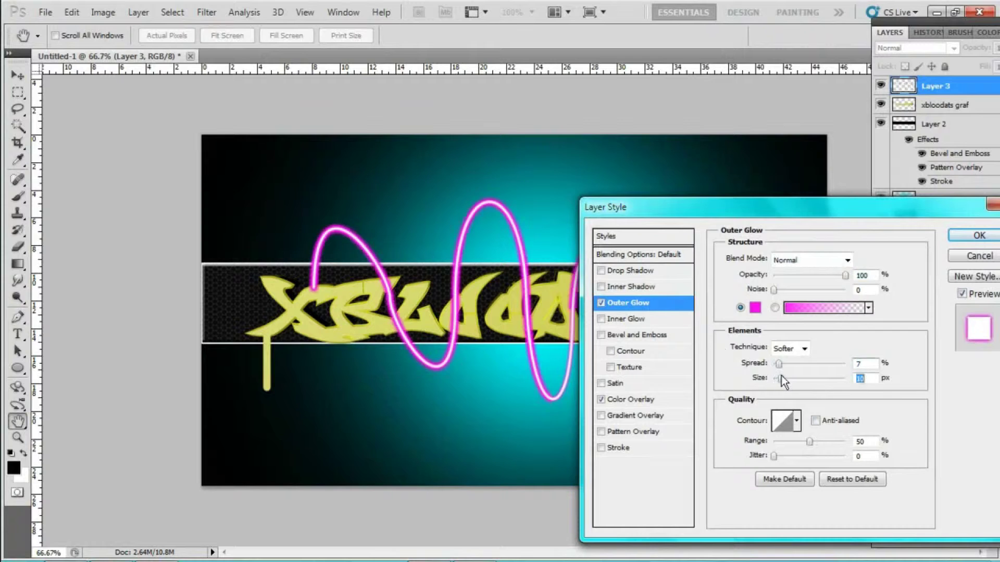
{"action": "left_click", "coordinate": [601, 449]}
{"action": "type", "text": "1"}
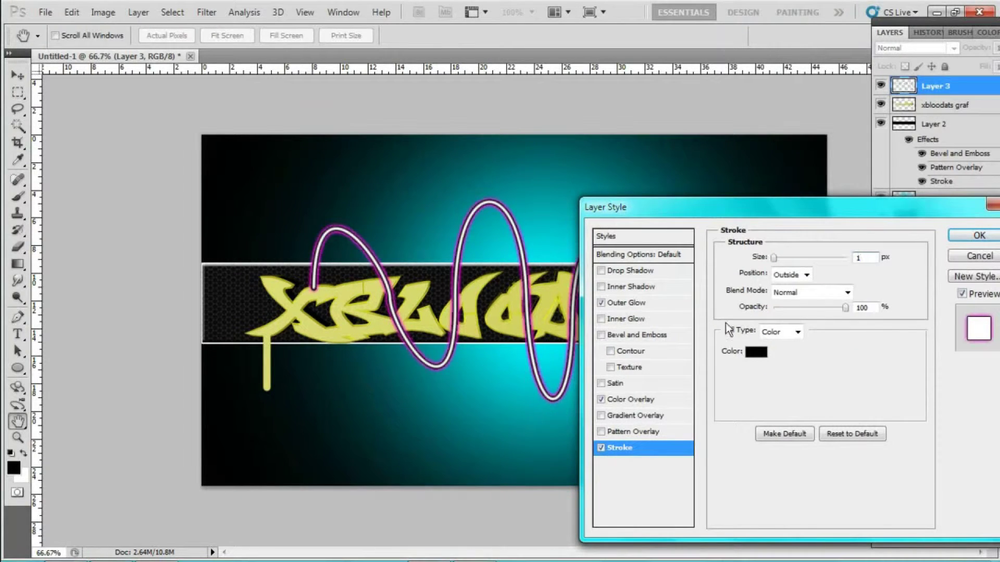
Enable a Spectrum Gradient Overlay on the wave line and adjust its direction
{"action": "left_click", "coordinate": [601, 416]}
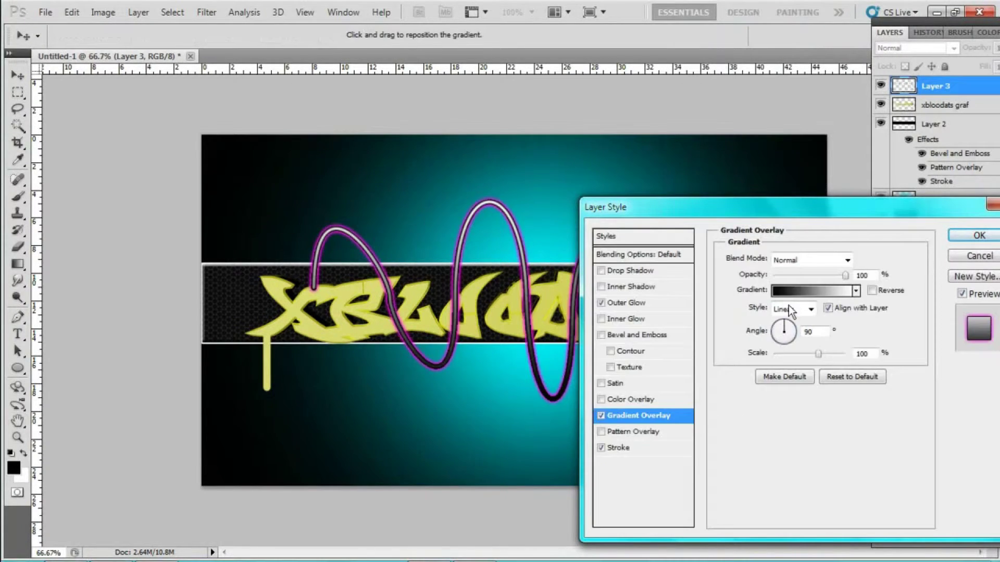
{"action": "left_click", "coordinate": [802, 291]}
{"action": "left_click", "coordinate": [418, 180]}
{"action": "left_click_drag", "start_coordinate": [338, 103], "coordinate": [711, 114]}
{"action": "left_click", "coordinate": [946, 146]}
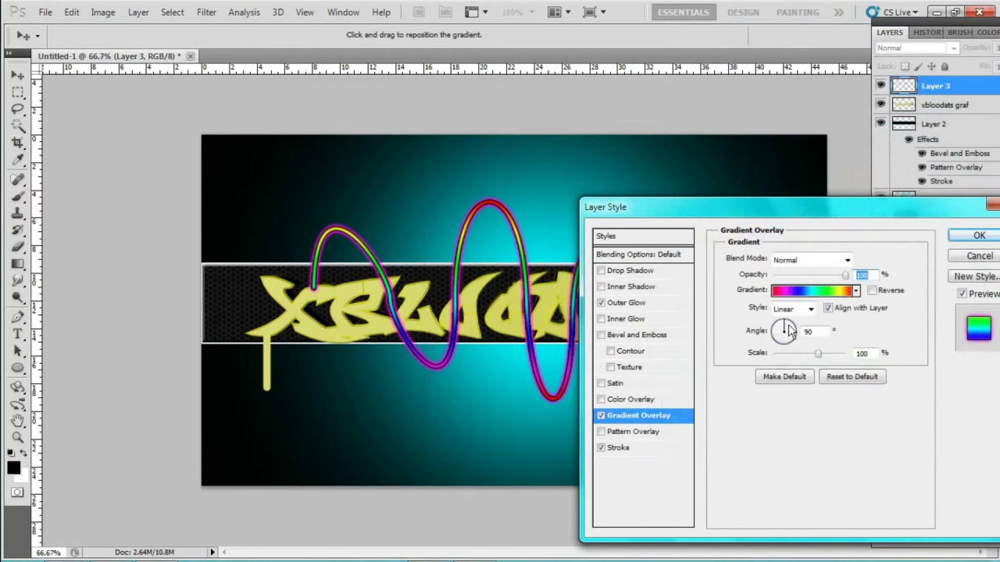
{"action": "left_click_drag", "start_coordinate": [785, 330], "coordinate": [795, 334]}
{"action": "left_click_drag", "start_coordinate": [651, 207], "coordinate": [600, 257]}
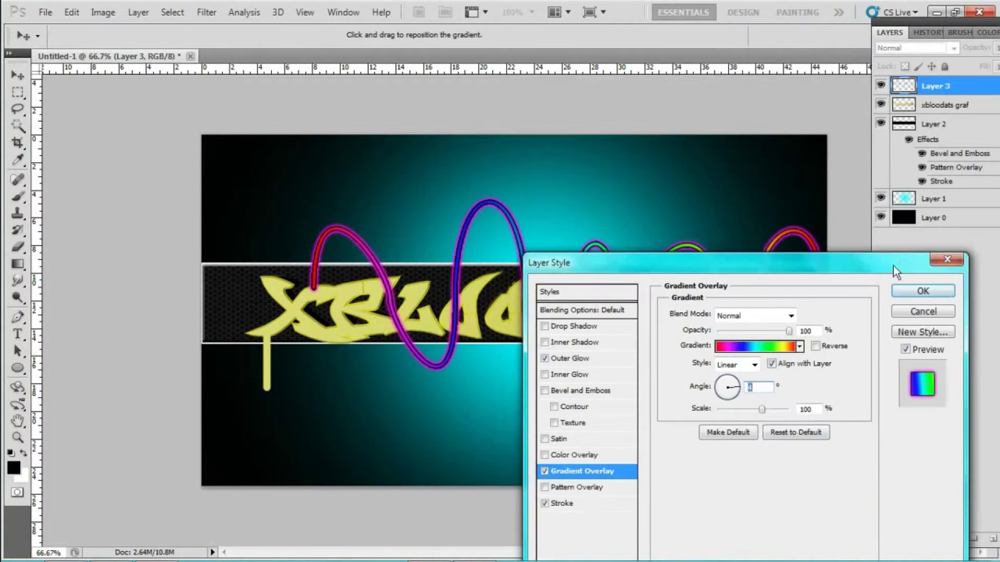
Reset the gradient to black-to-white and set its left stop to yellow
{"action": "left_click", "coordinate": [763, 340]}
{"action": "left_click", "coordinate": [702, 168]}
{"action": "double_click", "coordinate": [691, 367]}
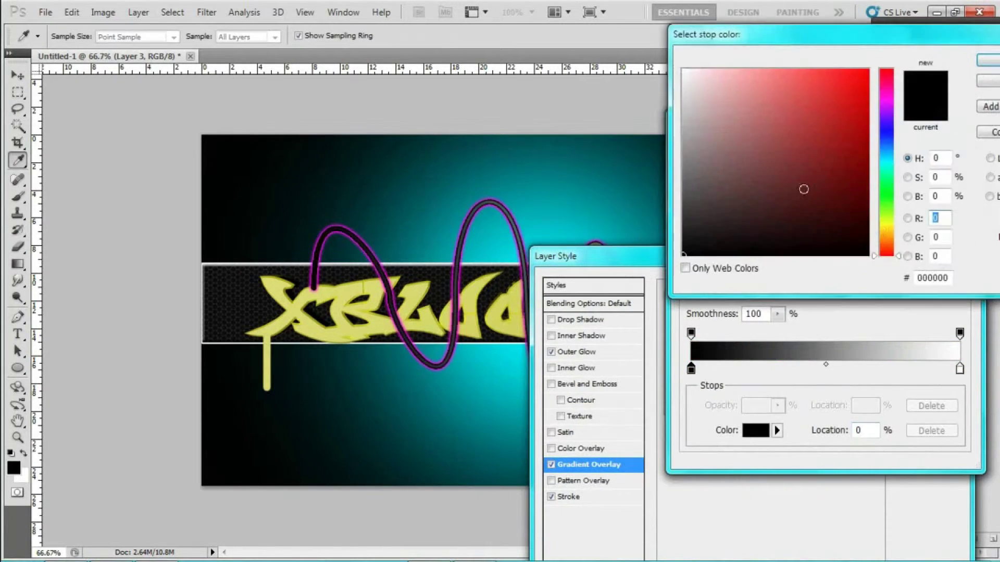
{"action": "left_click", "coordinate": [864, 73]}
{"action": "left_click", "coordinate": [989, 60]}
Add a pale yellow middle stop, retune the right stop, and accept the gradient
{"action": "left_click", "coordinate": [829, 370]}
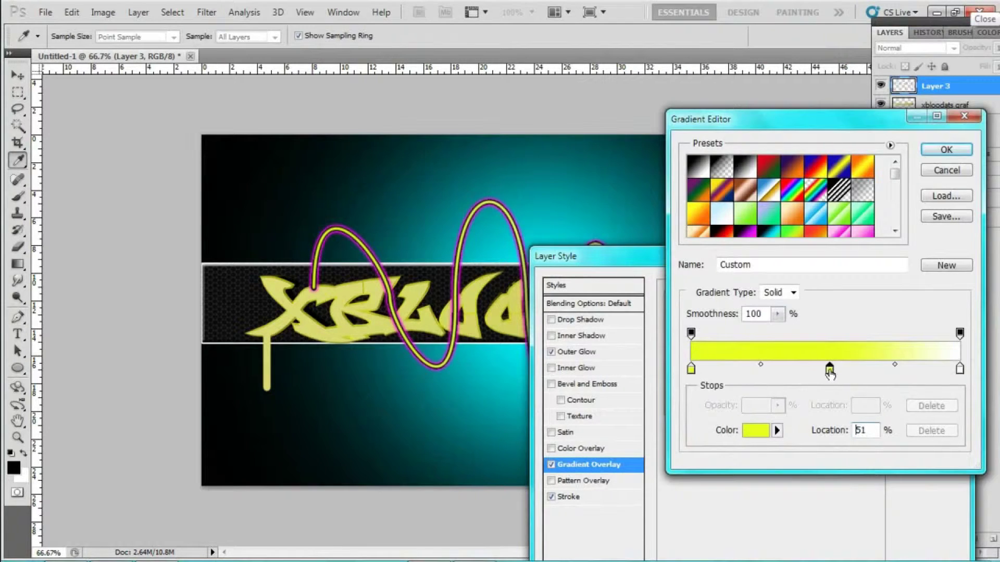
{"action": "left_click", "coordinate": [755, 432]}
{"action": "left_click", "coordinate": [990, 60]}
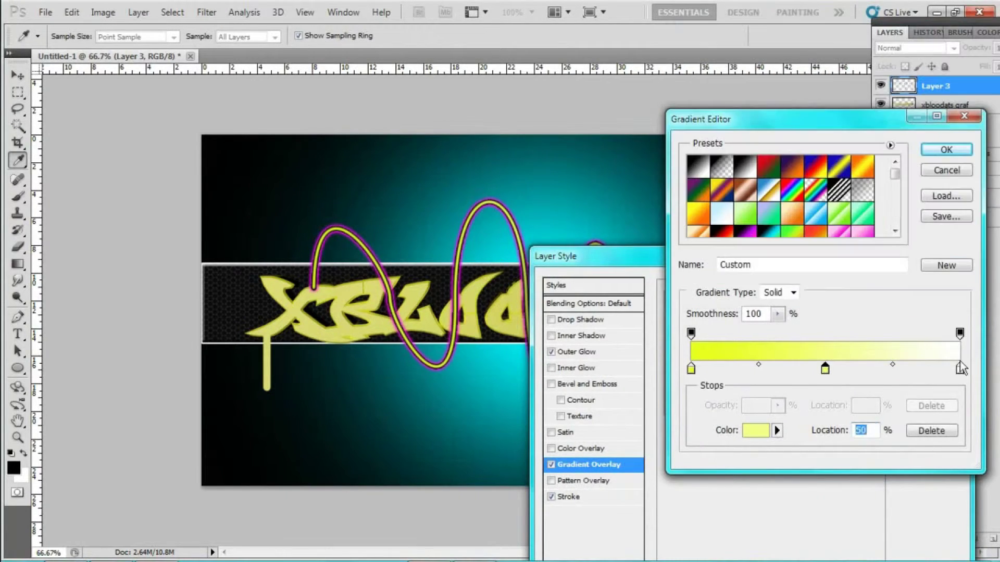
{"action": "double_click", "coordinate": [960, 370]}
{"action": "left_click", "coordinate": [864, 73]}
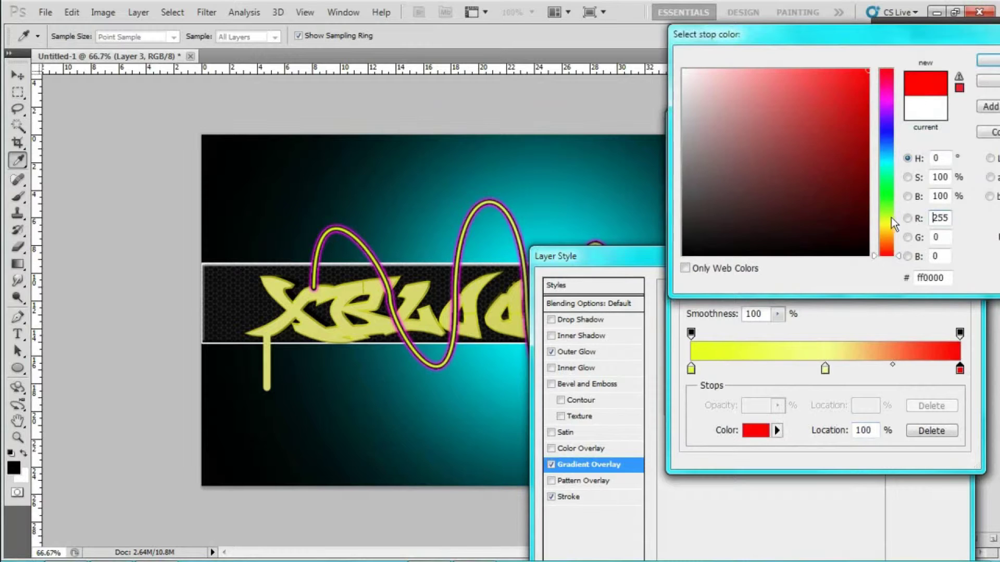
{"action": "left_click_drag", "start_coordinate": [892, 250], "coordinate": [892, 218]}
{"action": "left_click", "coordinate": [990, 60]}
{"action": "key", "text": "Return"}
{"action": "key", "text": "Return"}
Apply the wave line's style and set up the Brush Tool at 12 px
{"action": "key", "text": "p"}
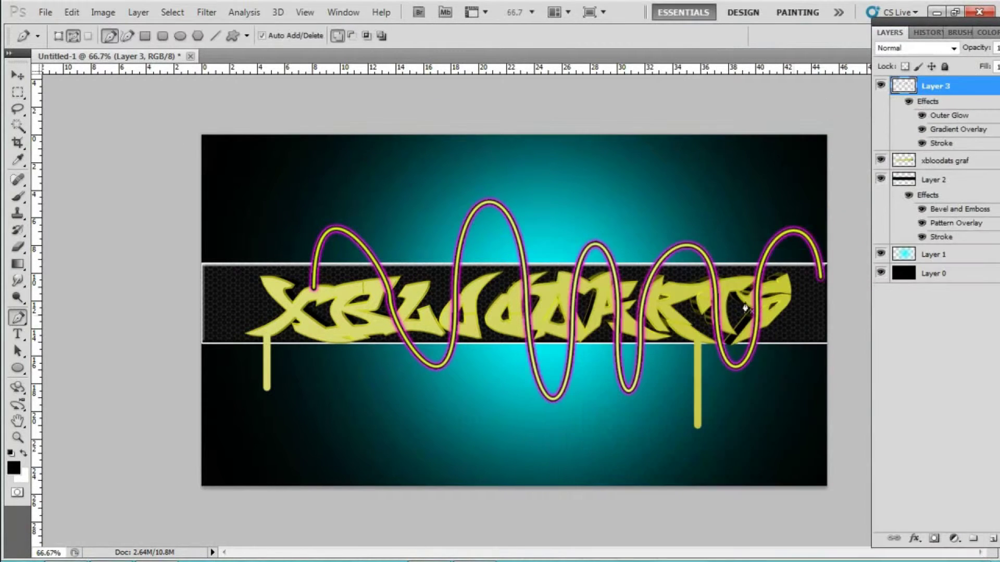
{"action": "left_click", "coordinate": [21, 196]}
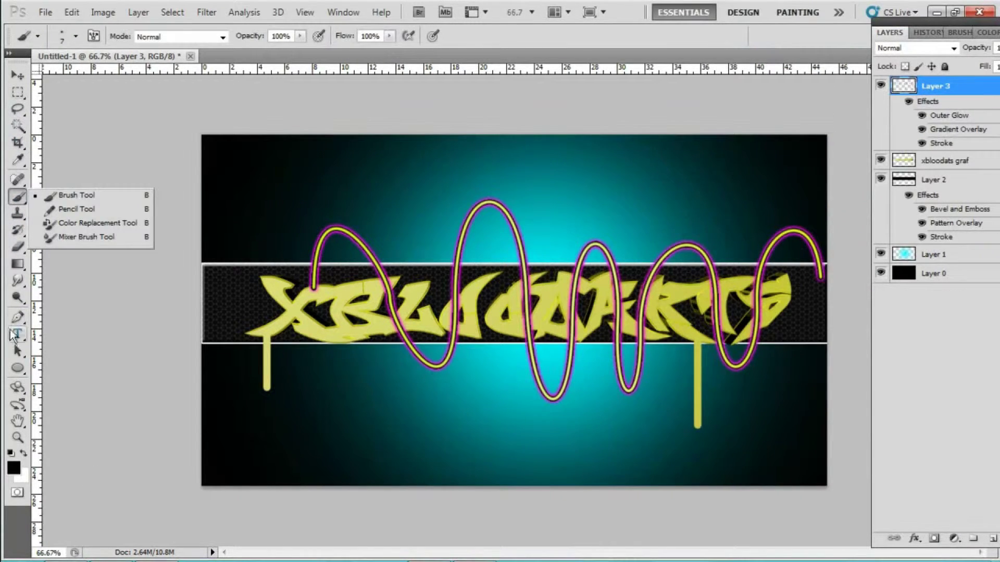
{"action": "left_click", "coordinate": [14, 324]}
{"action": "left_click", "coordinate": [18, 196]}
{"action": "left_click", "coordinate": [76, 35]}
{"action": "left_click_drag", "start_coordinate": [30, 73], "coordinate": [32, 73]}
Paint a straight yellow neon line along the bottom-left of the banner
{"action": "key", "text": "Return"}
{"action": "left_click_drag", "start_coordinate": [195, 466], "coordinate": [336, 466]}
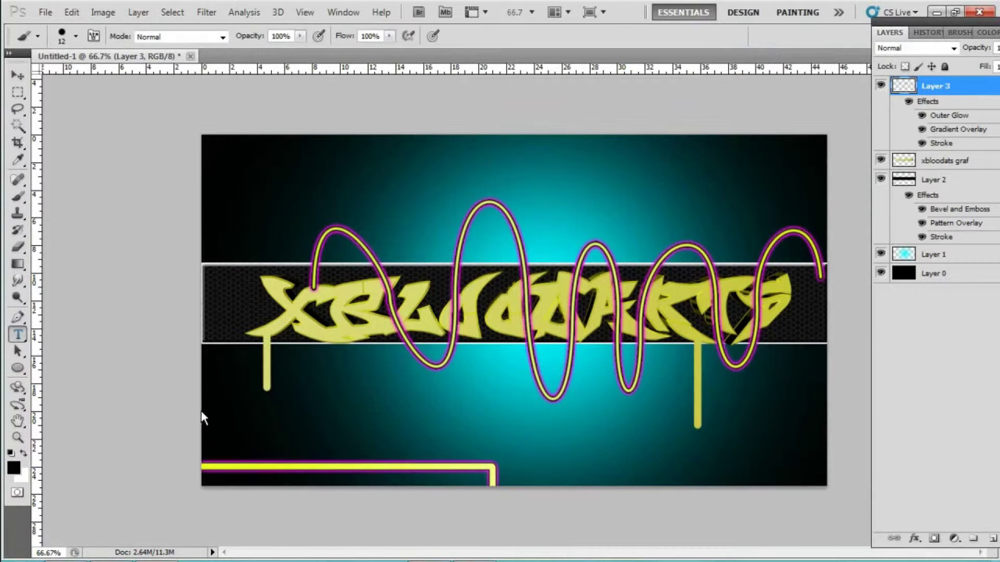
{"action": "left_click", "coordinate": [487, 553]}
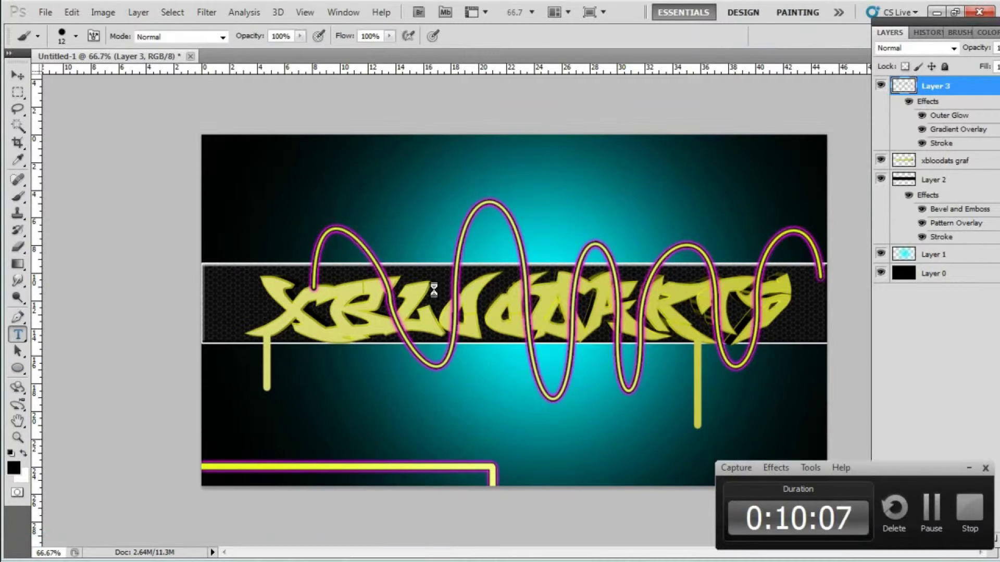
{"action": "left_click", "coordinate": [967, 466]}
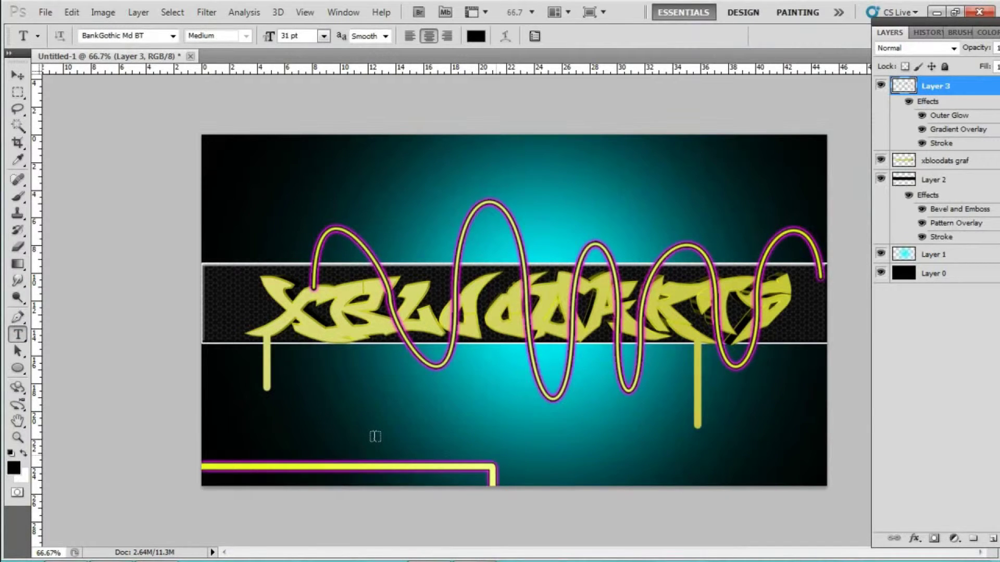
Add 'THINK CREATIVE' text at 65 pt just above the bottom-left neon line
{"action": "left_click", "coordinate": [376, 436]}
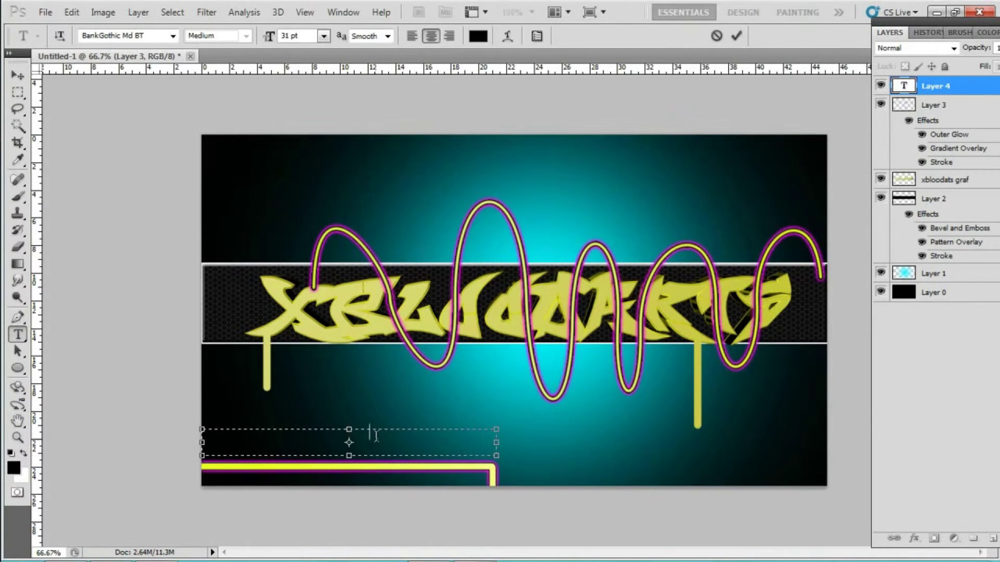
{"action": "key", "text": "ctrl+v"}
{"action": "key", "text": "ctrl+a"}
{"action": "key", "text": "Return"}
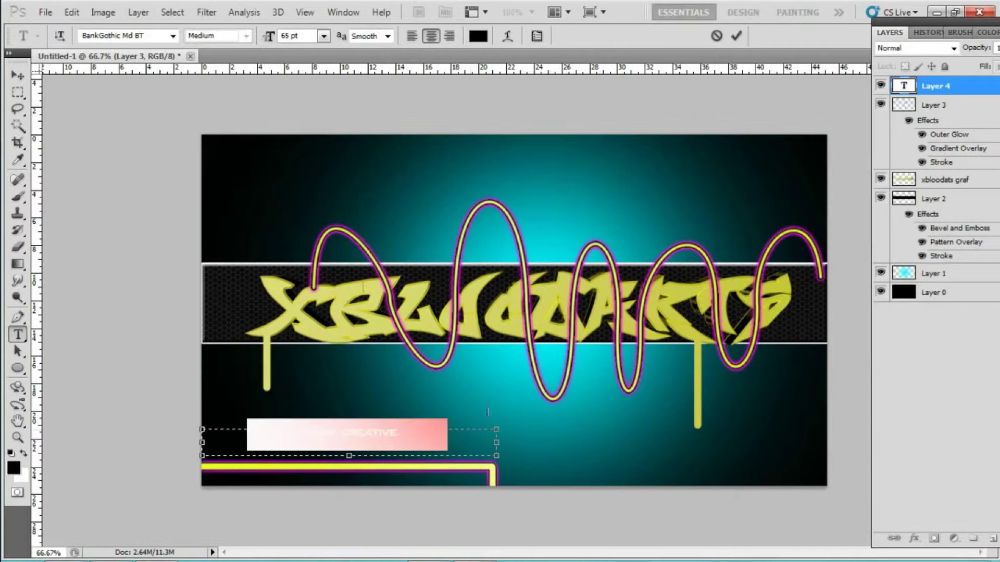
{"action": "left_click_drag", "start_coordinate": [420, 442], "coordinate": [372, 453]}
{"action": "left_click", "coordinate": [736, 35]}
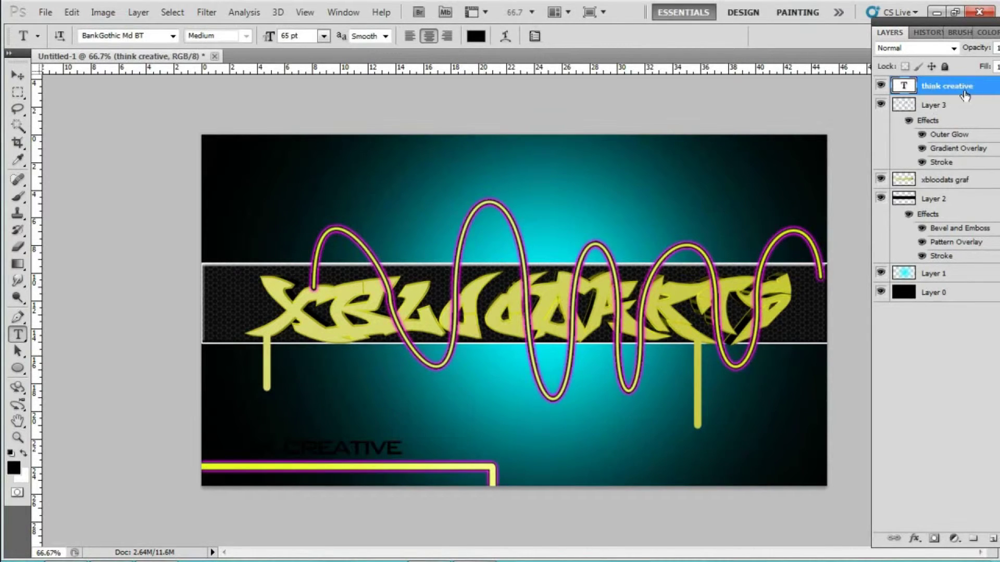
Give the text layer a horizontal white-to-dark Gradient Overlay
{"action": "double_click", "coordinate": [966, 94]}
{"action": "left_click", "coordinate": [589, 465]}
{"action": "left_click_drag", "start_coordinate": [731, 385], "coordinate": [757, 380]}
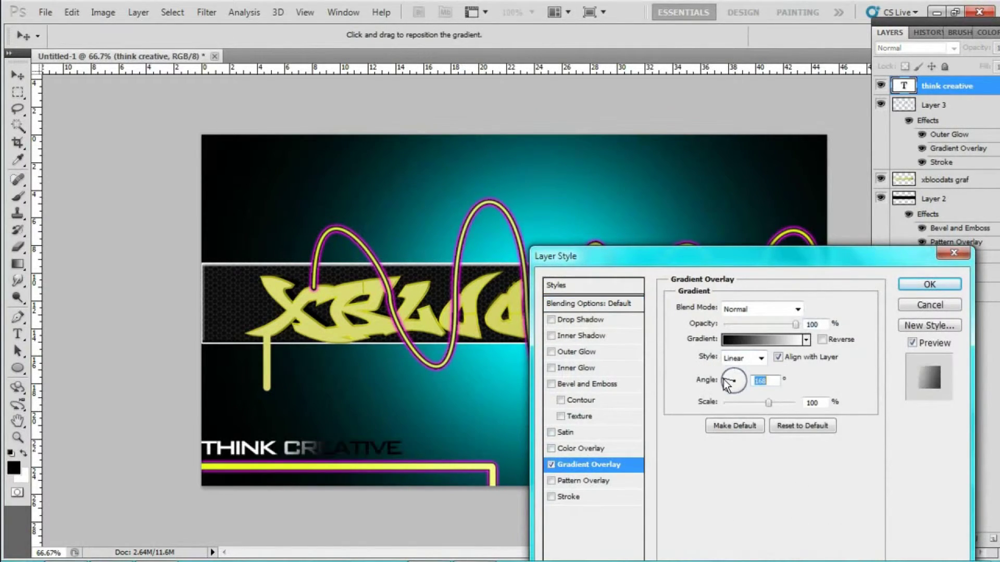
{"action": "left_click", "coordinate": [929, 284]}
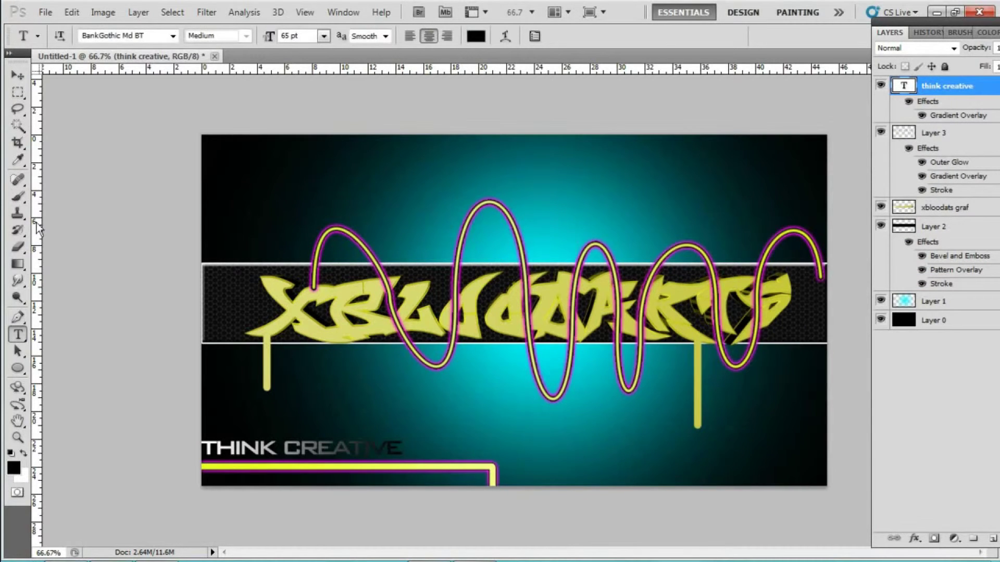
Switch to the Eraser Tool and view its brush tip choices
{"action": "left_click", "coordinate": [17, 247]}
{"action": "left_click", "coordinate": [78, 242]}
{"action": "left_click", "coordinate": [76, 36]}
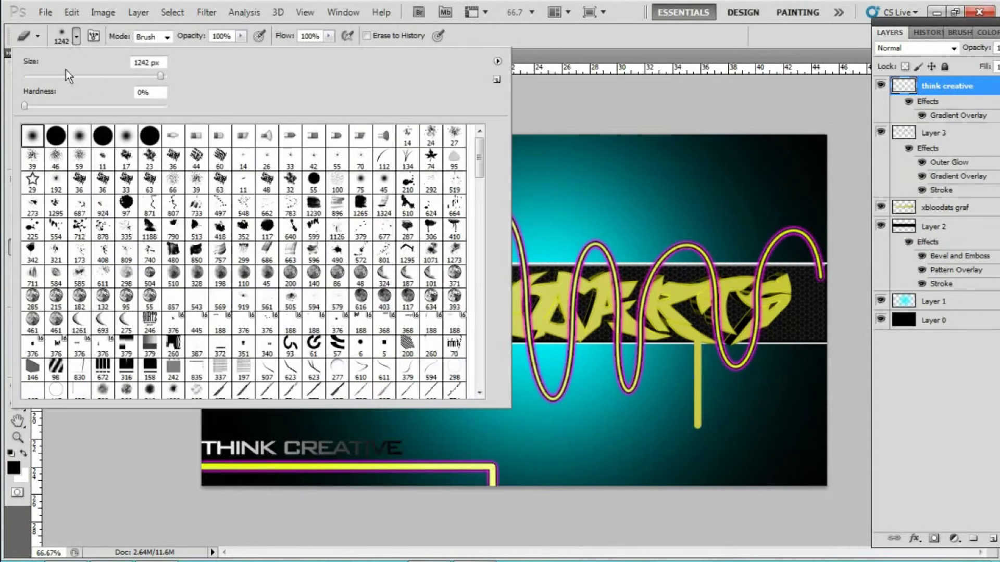
Set a 19 px hard eraser, target Layer 3, and view at 100%
{"action": "left_click", "coordinate": [57, 134]}
{"action": "key", "text": "Return"}
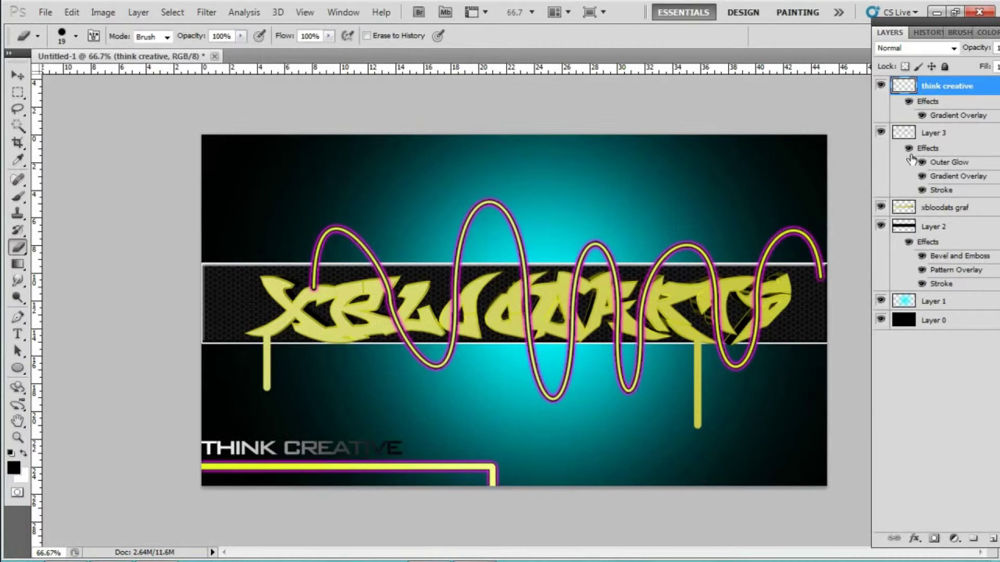
{"action": "left_click", "coordinate": [909, 148]}
{"action": "left_click", "coordinate": [932, 133]}
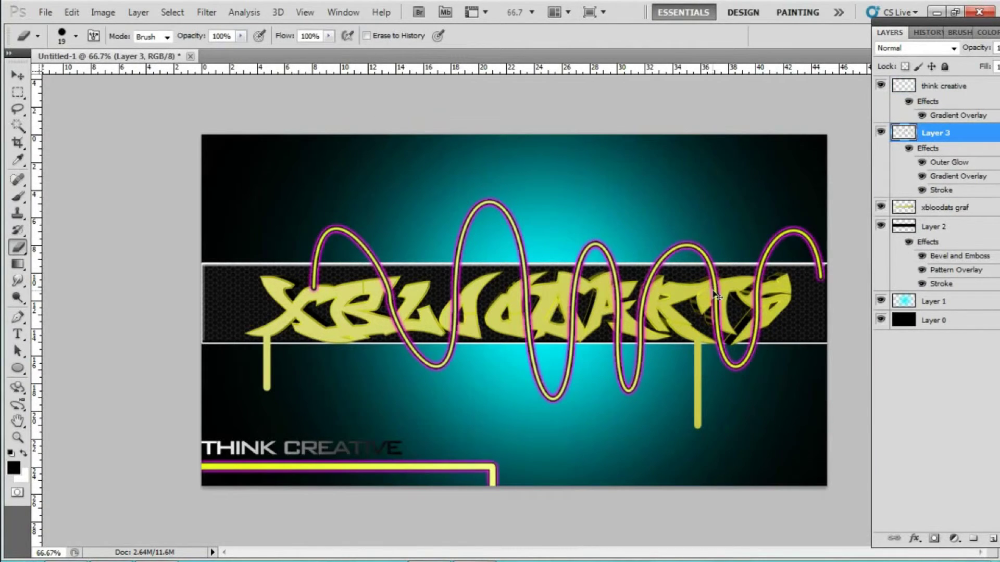
{"action": "key", "text": "ctrl+1"}
Erase four wave sections where the line crosses the graffiti letters
{"action": "left_click_drag", "start_coordinate": [318, 268], "coordinate": [322, 274]}
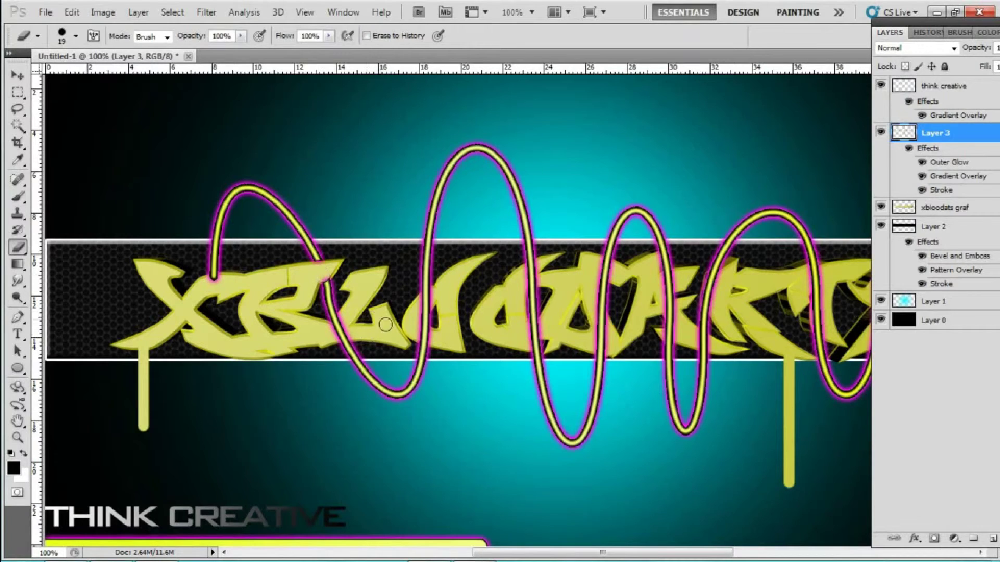
{"action": "left_click_drag", "start_coordinate": [425, 338], "coordinate": [427, 305]}
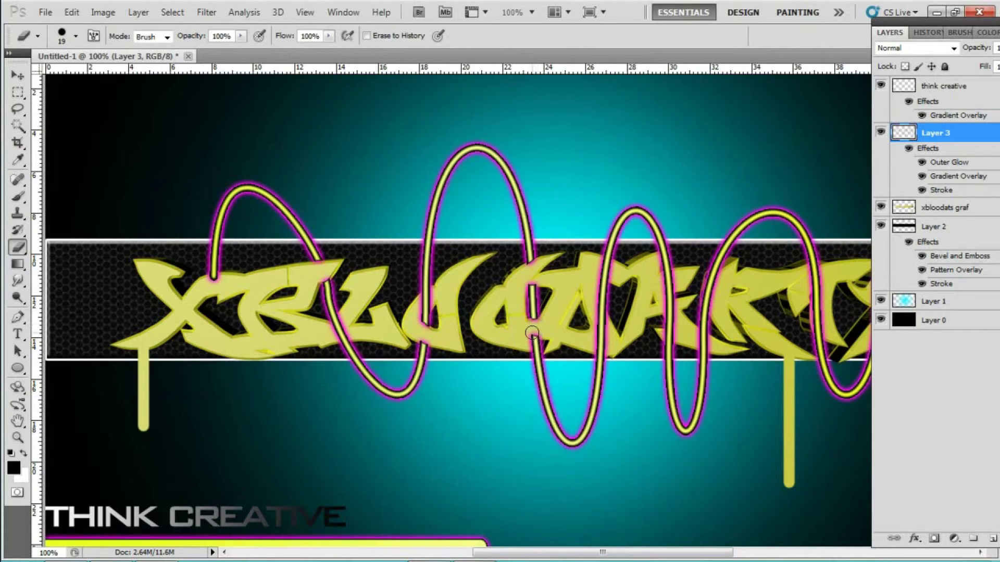
{"action": "left_click_drag", "start_coordinate": [599, 344], "coordinate": [601, 311]}
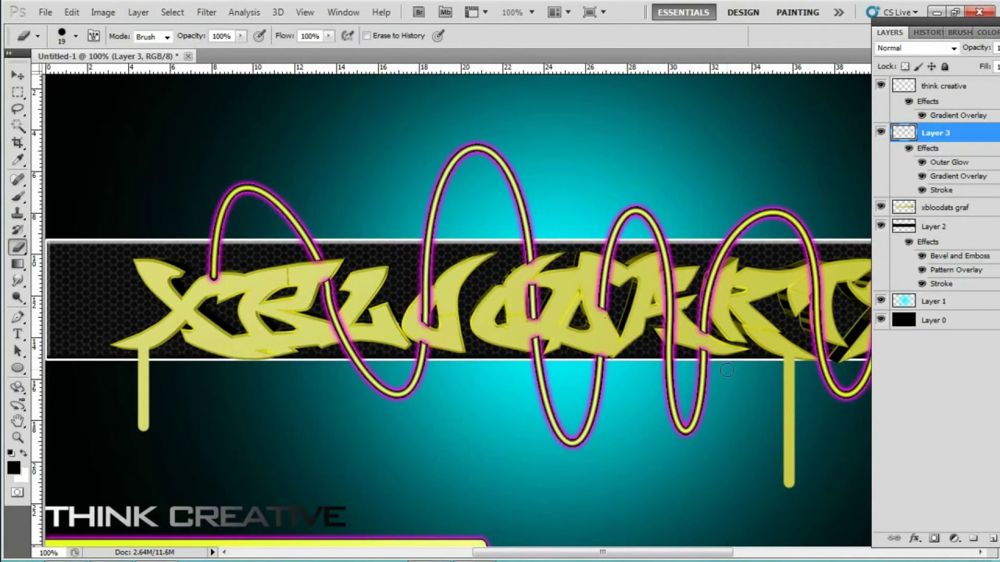
{"action": "mouse_move", "coordinate": [813, 266]}
{"action": "left_mouse_down"}
{"action": "mouse_move", "coordinate": [826, 349]}
{"action": "mouse_move", "coordinate": [627, 341]}
{"action": "left_mouse_up"}
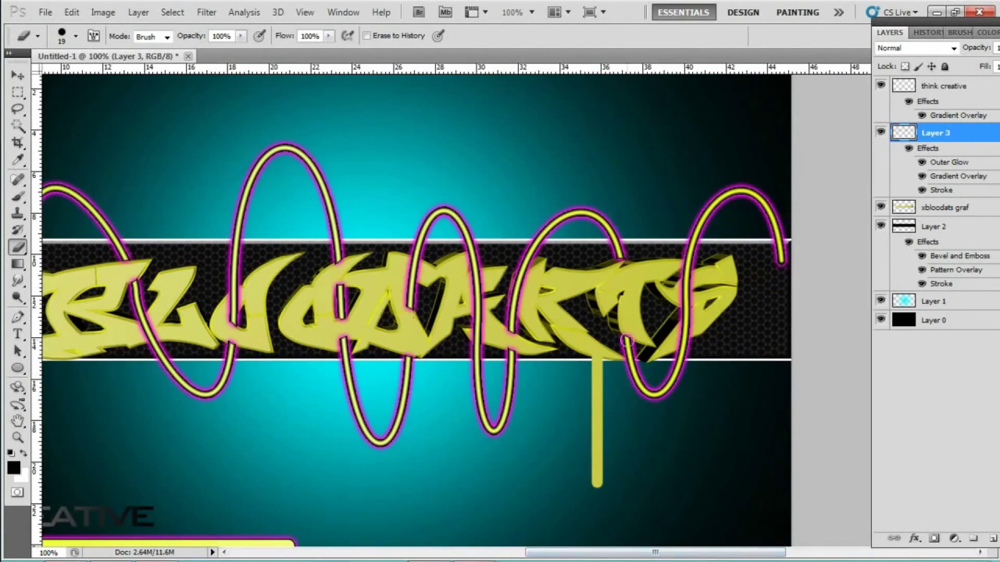
{"action": "key", "text": "ctrl+minus"}
{"action": "key", "text": "ctrl+minus"}
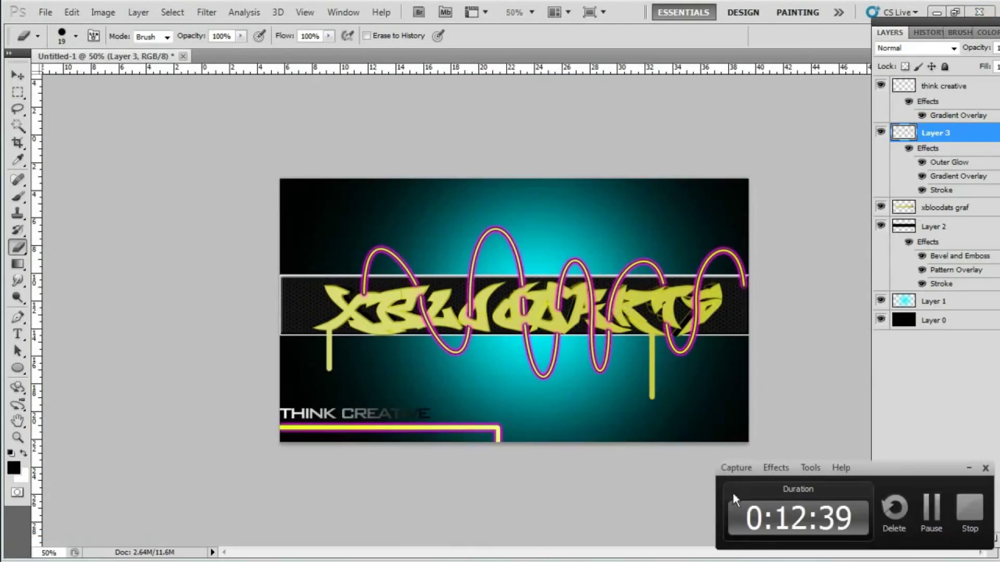